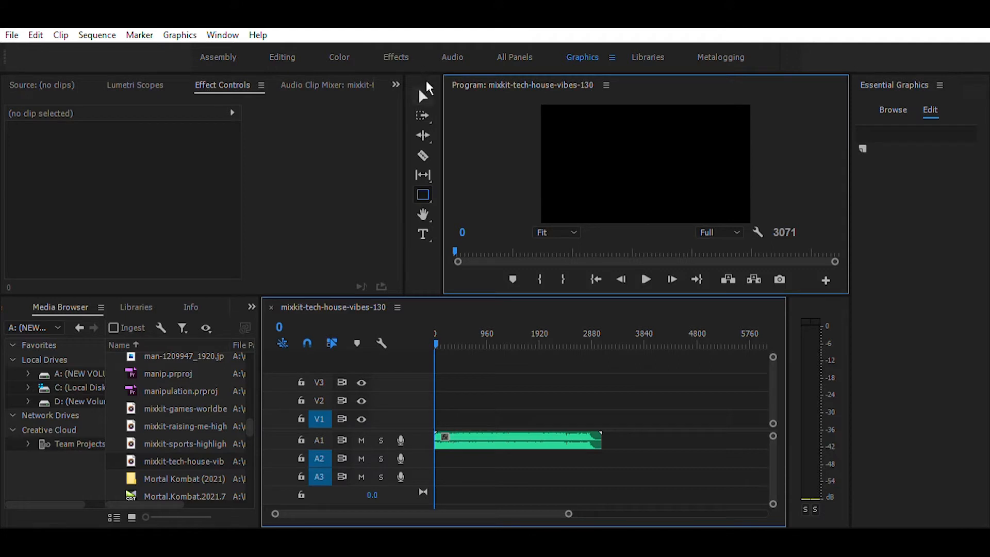
# Step: Add a red rectangle shape as the background and enlarge it to cover the whole frame
pyautogui.click(428, 92)
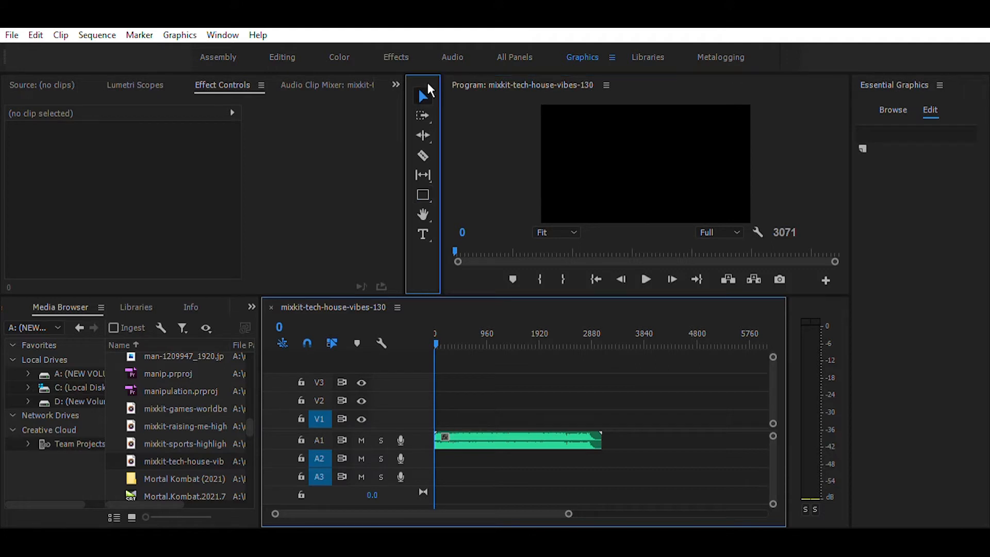
pyautogui.click(675, 175)
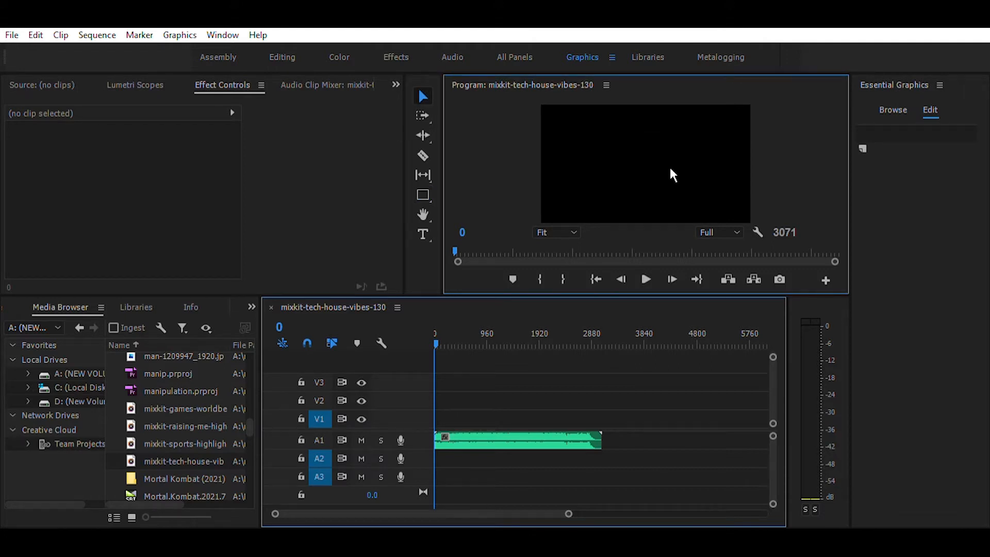
pyautogui.click(879, 148)
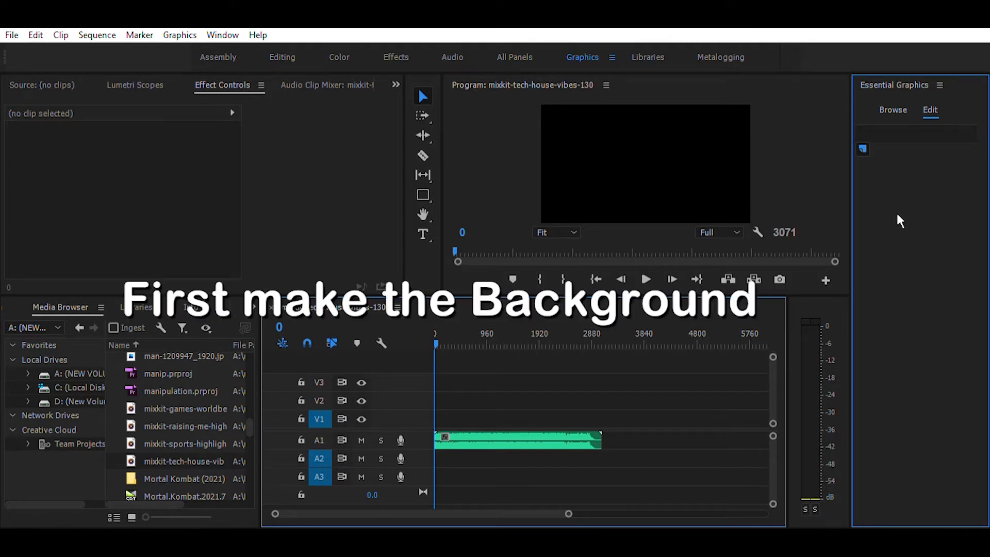
pyautogui.click(671, 166)
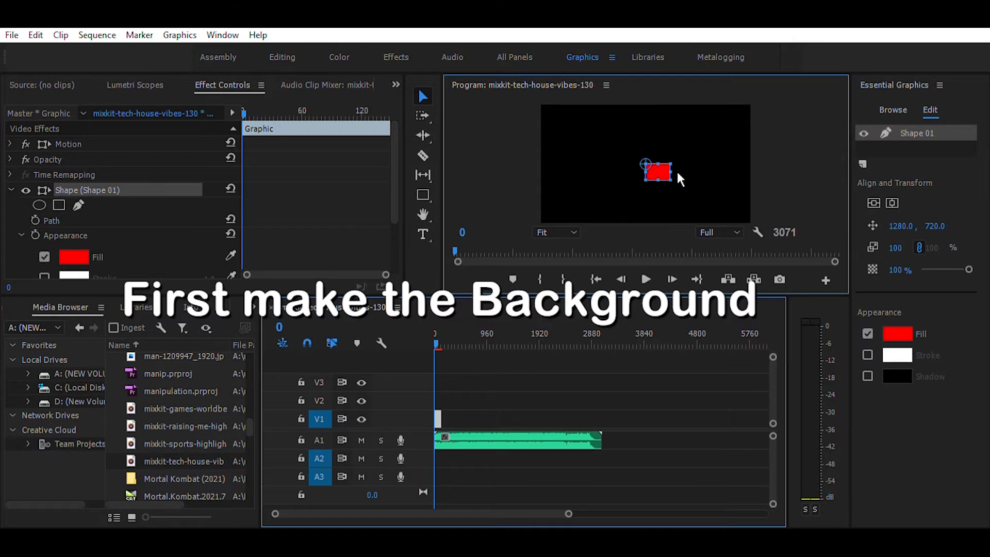
pyautogui.moveTo(672, 179); pyautogui.dragTo(761, 219)
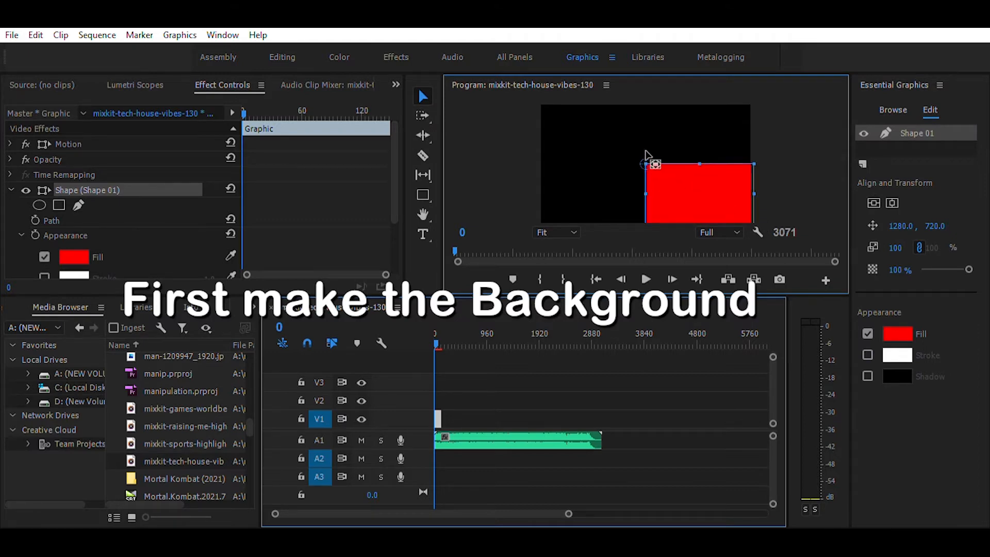
pyautogui.moveTo(652, 159); pyautogui.dragTo(547, 100)
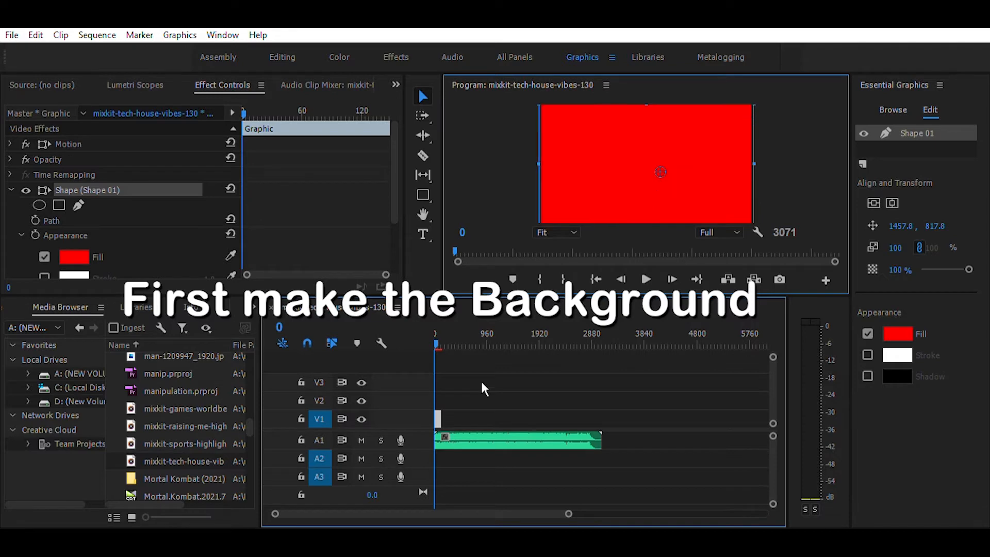
# Step: Adjust the background graphic clip's end on V1 so that it ends at frame 90
pyautogui.click(452, 412)
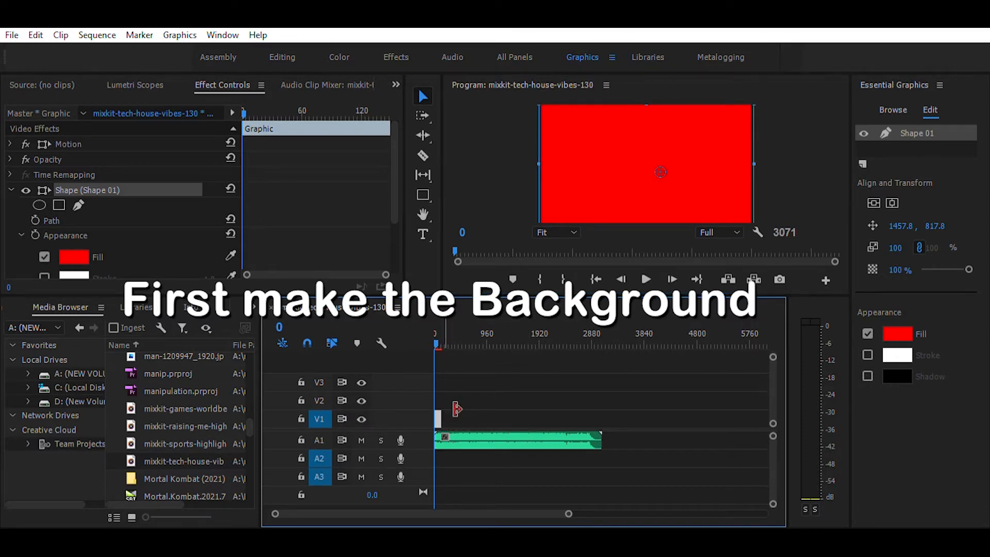
pyautogui.moveTo(456, 411)
pyautogui.mouseDown()
pyautogui.moveTo(489, 413)
pyautogui.moveTo(472, 412)
pyautogui.mouseUp()
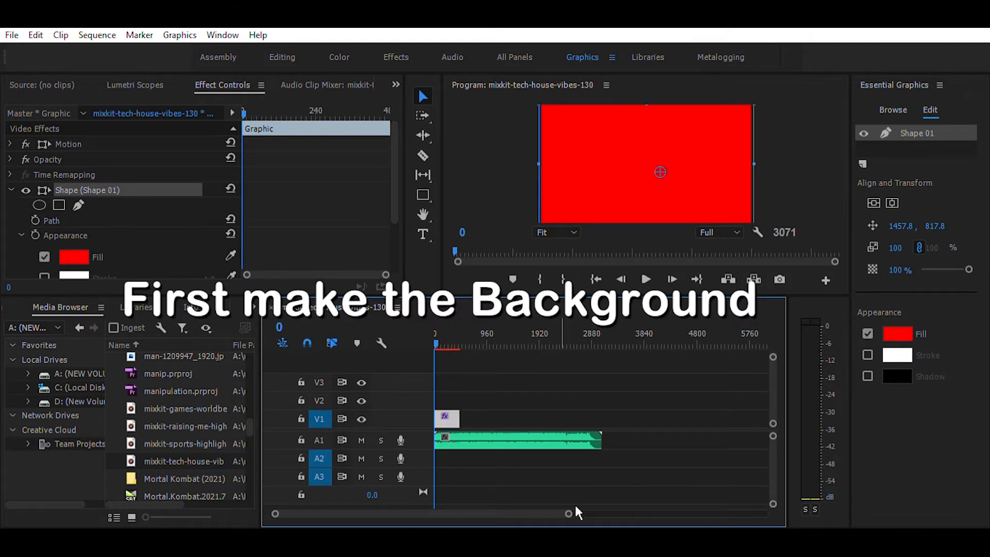
pyautogui.moveTo(571, 512); pyautogui.dragTo(486, 514)
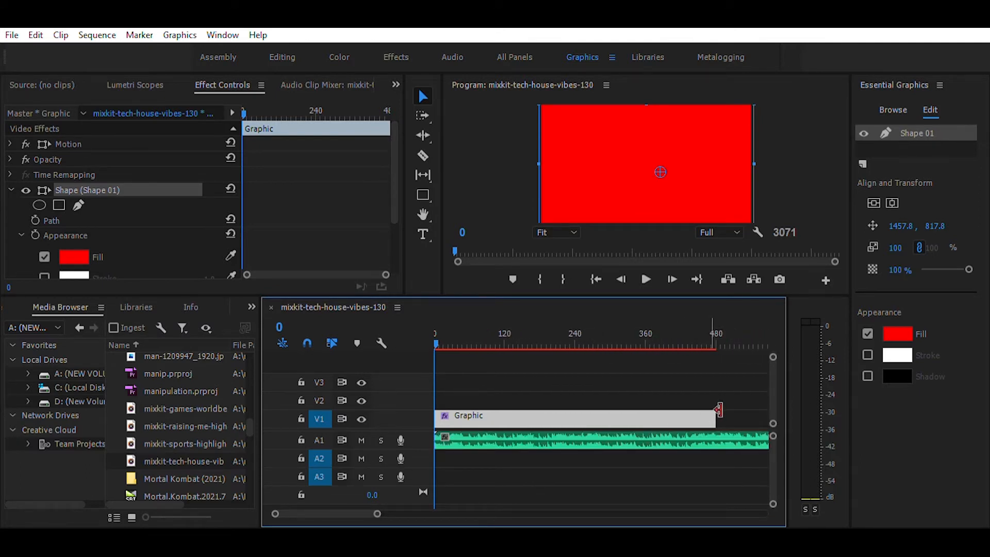
pyautogui.moveTo(716, 418); pyautogui.dragTo(481, 413)
pyautogui.moveTo(481, 414); pyautogui.dragTo(478, 413)
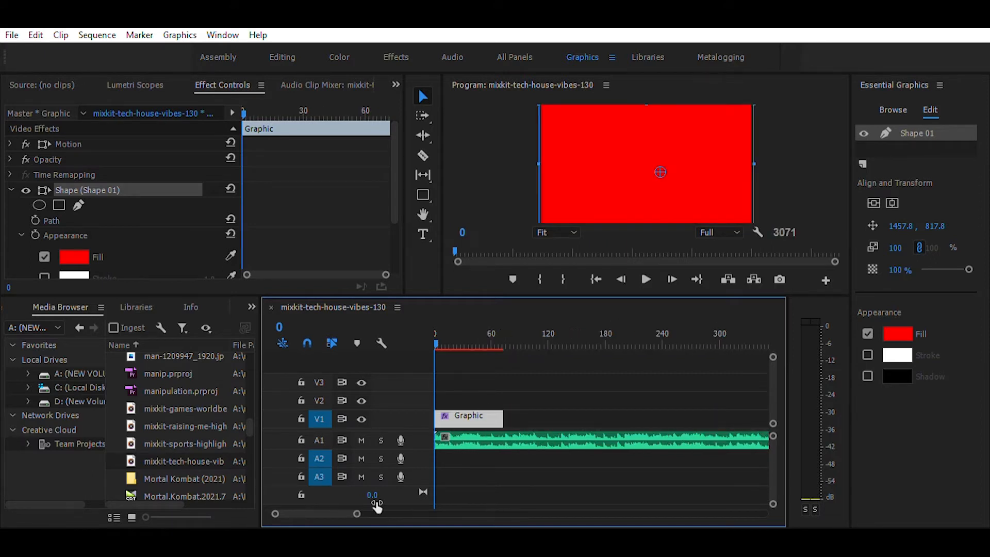
pyautogui.moveTo(377, 508); pyautogui.dragTo(322, 513)
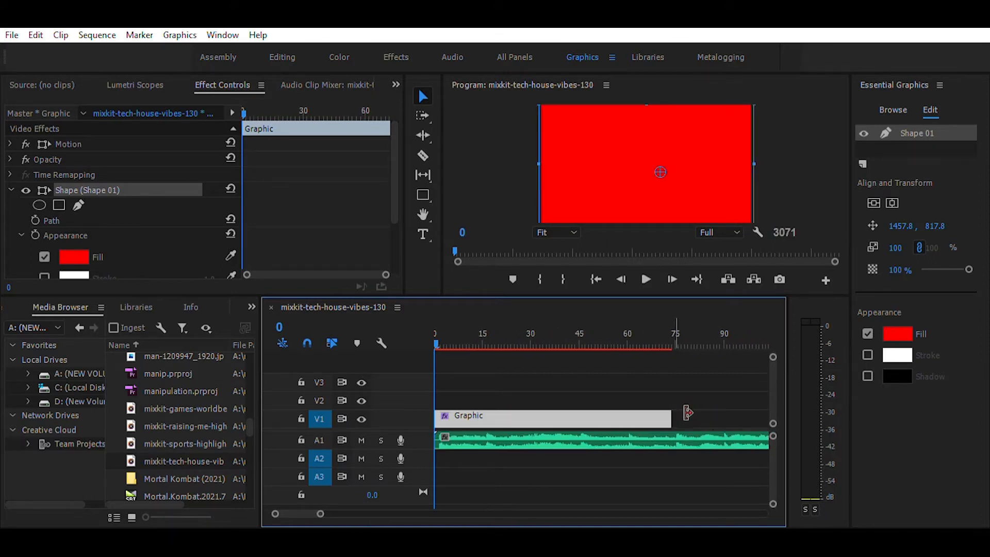
pyautogui.moveTo(673, 416); pyautogui.dragTo(732, 411)
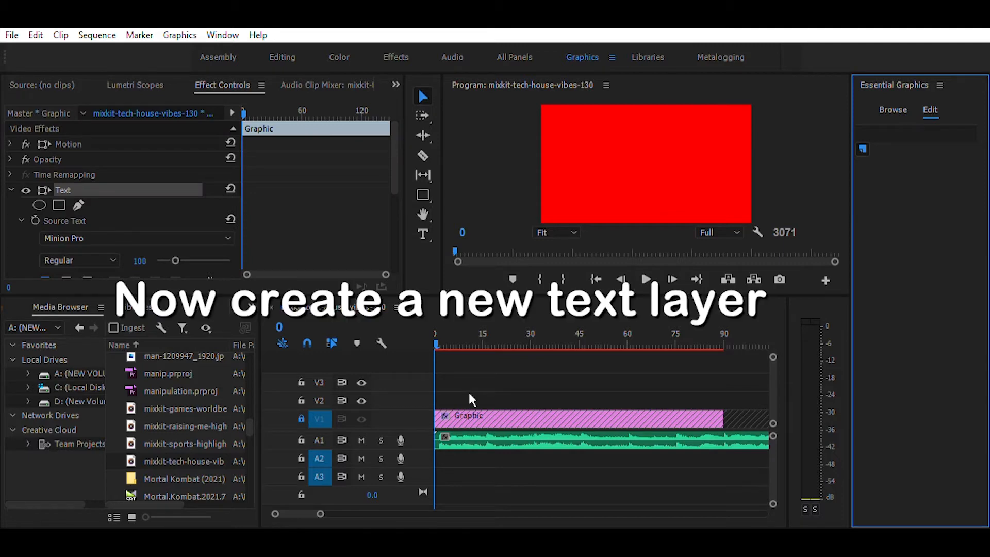
# Step: Add a new text layer above the background graphic and change the background rectangle's fill to black
pyautogui.hotkey('ctrl', 't')
pyautogui.click(498, 416)
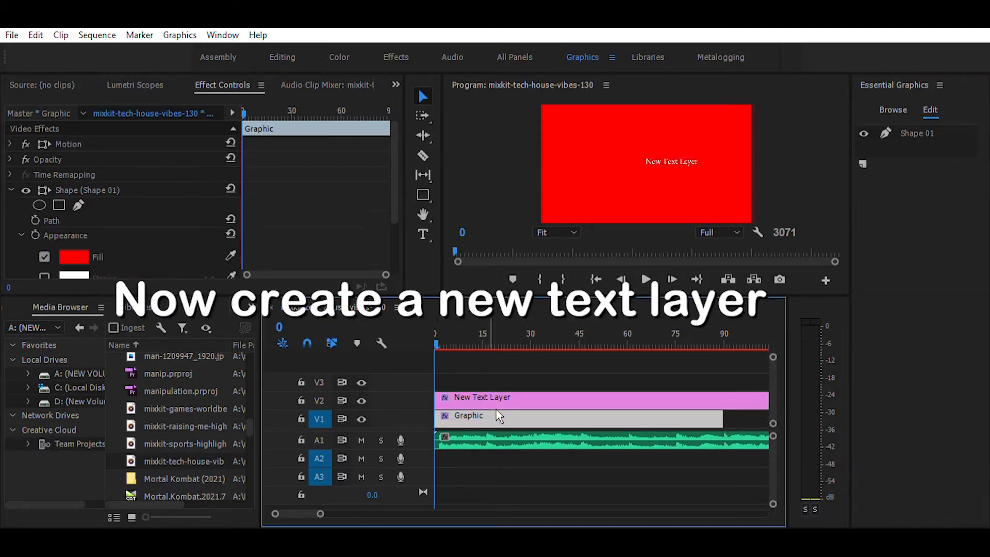
pyautogui.click(919, 134)
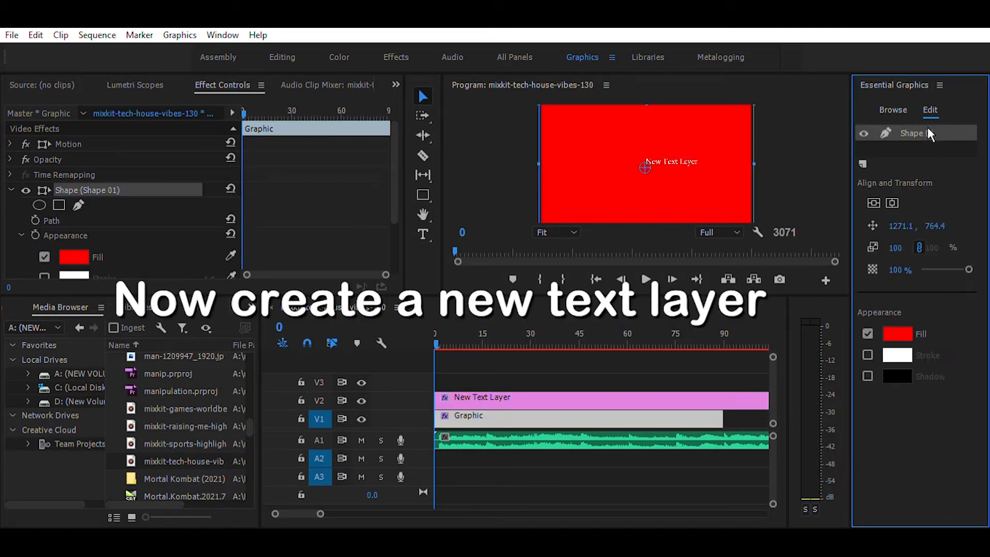
pyautogui.click(906, 331)
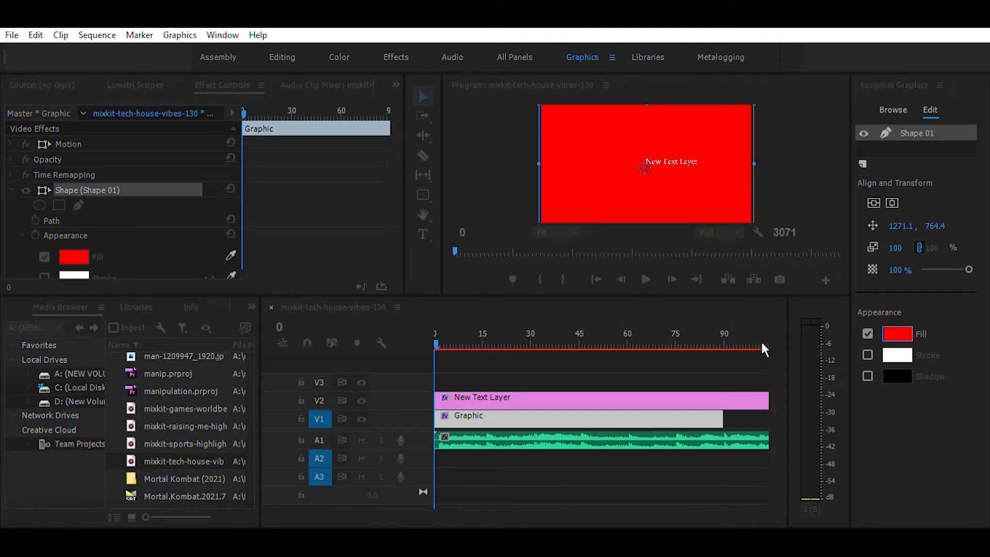
pyautogui.click(638, 199)
# Step: Lock the V1 track, and scale the new text to 245% and place it at position -266.6, 657.7
pyautogui.click(302, 419)
pyautogui.click(521, 400)
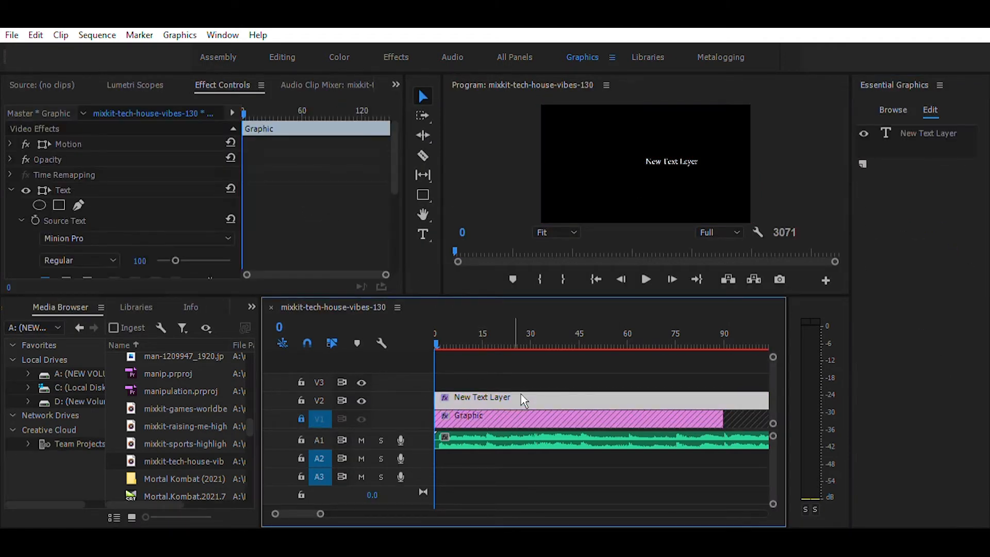
pyautogui.click(423, 233)
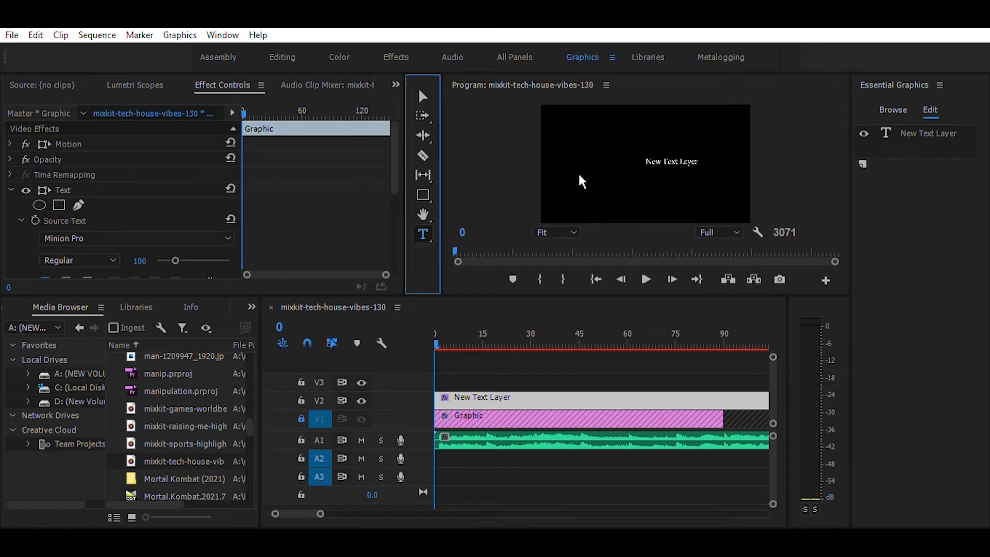
pyautogui.click(659, 157)
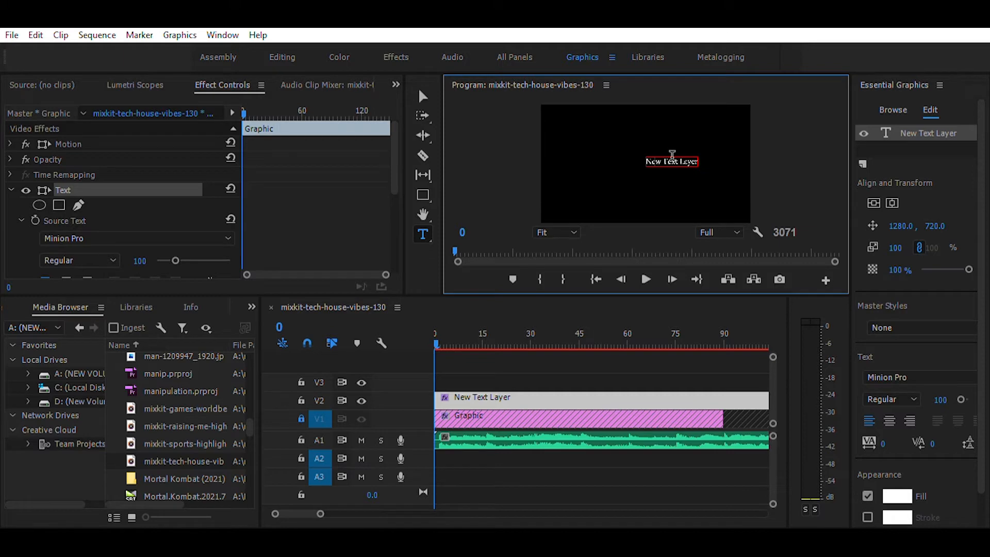
pyautogui.click(423, 96)
pyautogui.moveTo(646, 158)
pyautogui.mouseDown()
pyautogui.moveTo(583, 135)
pyautogui.moveTo(667, 153)
pyautogui.moveTo(638, 157)
pyautogui.mouseUp()
pyautogui.moveTo(603, 171)
pyautogui.mouseDown()
pyautogui.moveTo(582, 170)
pyautogui.moveTo(585, 178)
pyautogui.mouseUp()
# Step: Set the text layer's font to Berlin Sans FB Demi and replace its text with a single dot "."
pyautogui.click(424, 234)
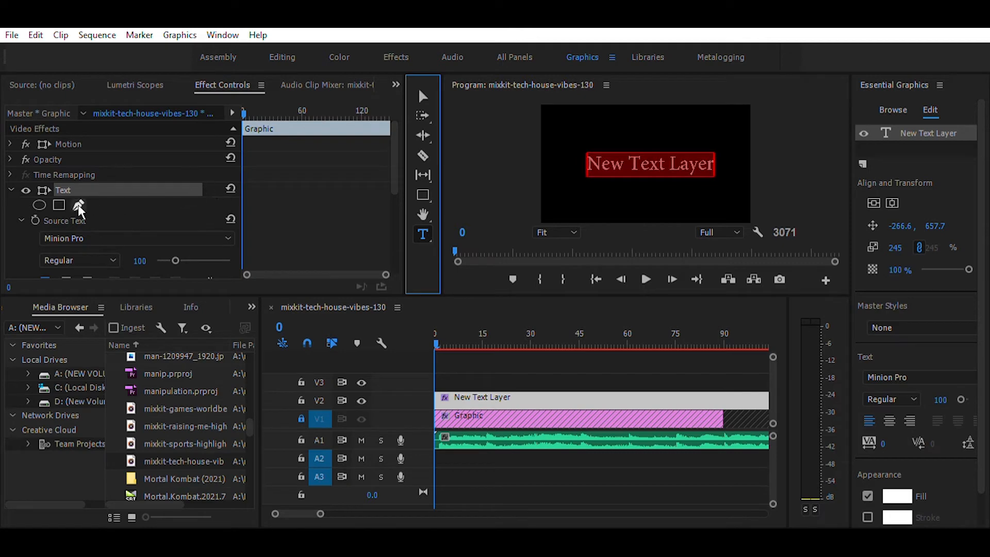
pyautogui.click(117, 232)
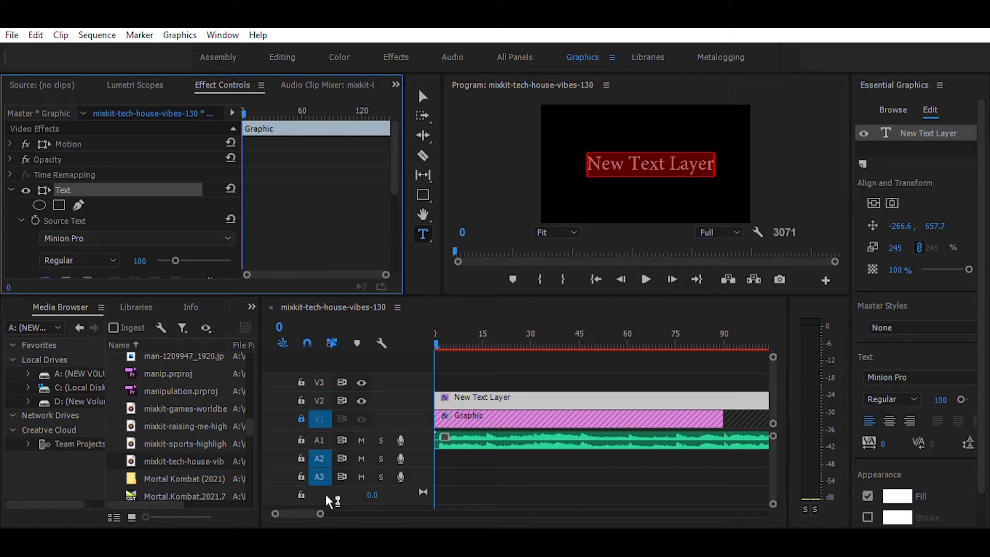
pyautogui.tripleClick(700, 159)
pyautogui.write('.')
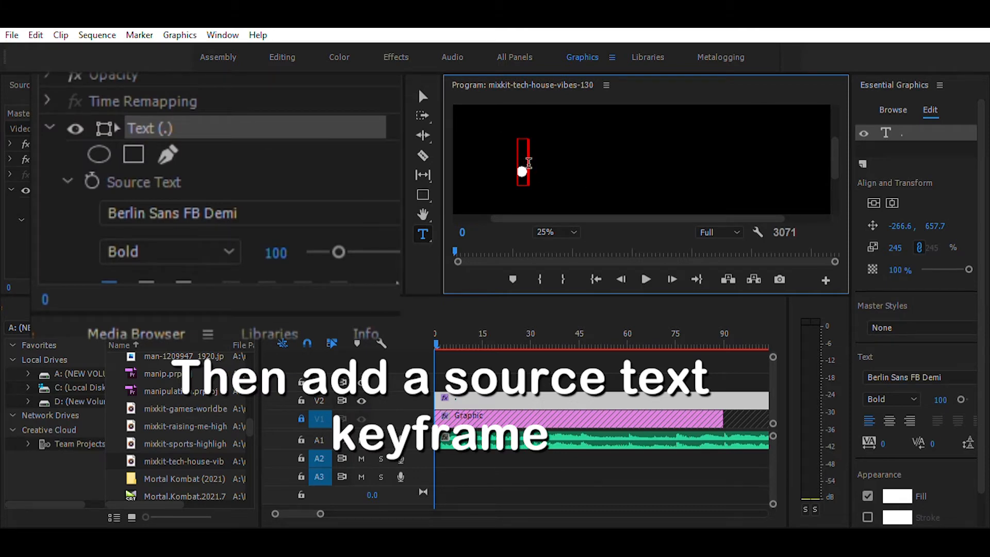
# Step: Set the dot's font size to 250 and turn on Source Text keyframing at frame 0
pyautogui.hotkey('ctrl', 'a')
pyautogui.click(320, 181)
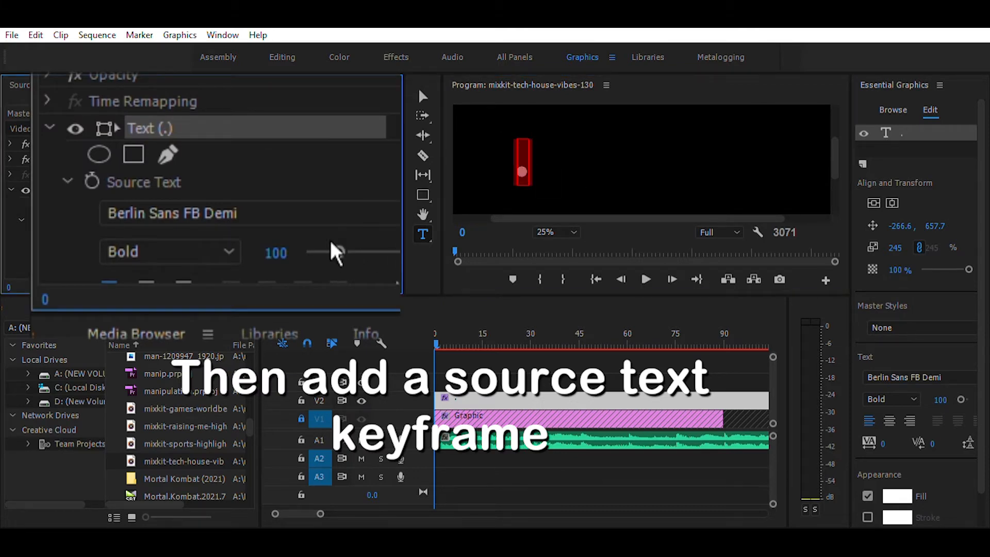
pyautogui.click(139, 258)
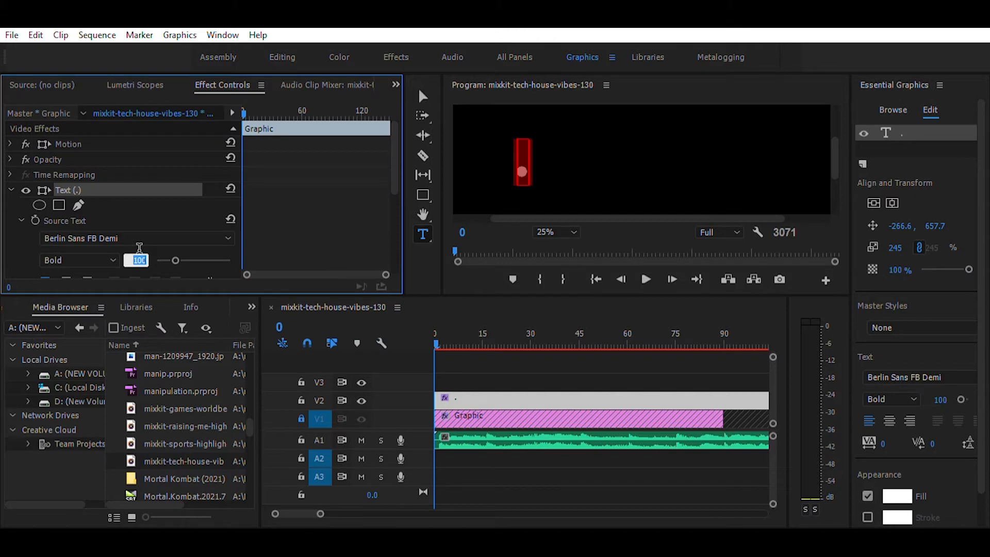
pyautogui.write('250')
pyautogui.press('Return')
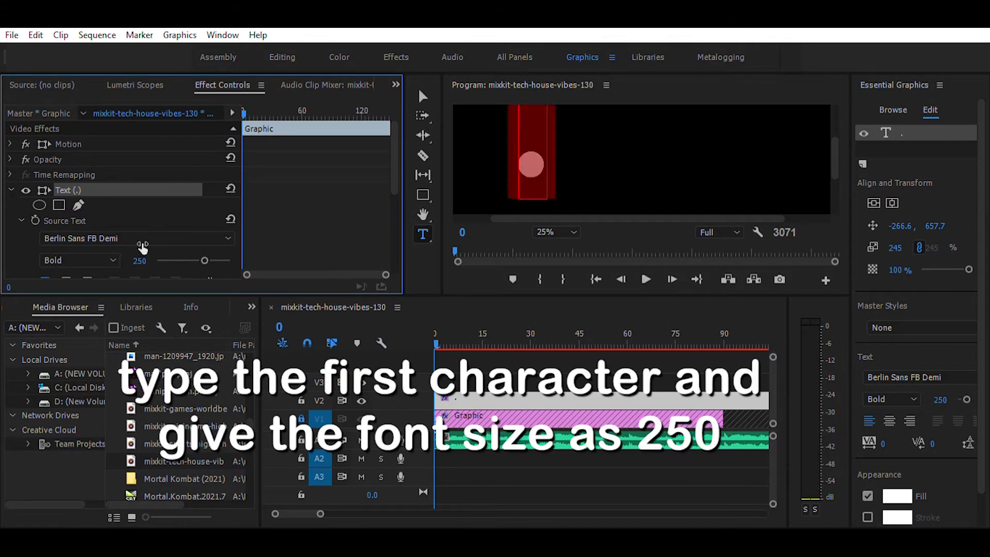
# Step: Add a second dot after the first one and set only its font size to 100
pyautogui.click(547, 158)
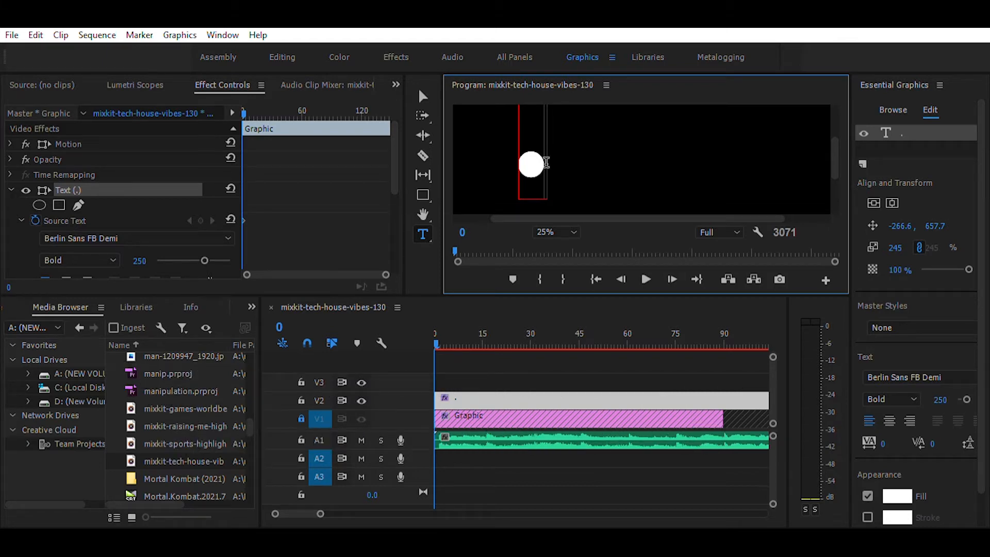
pyautogui.write('.')
pyautogui.hotkey('shift', 'Left')
pyautogui.click(140, 260)
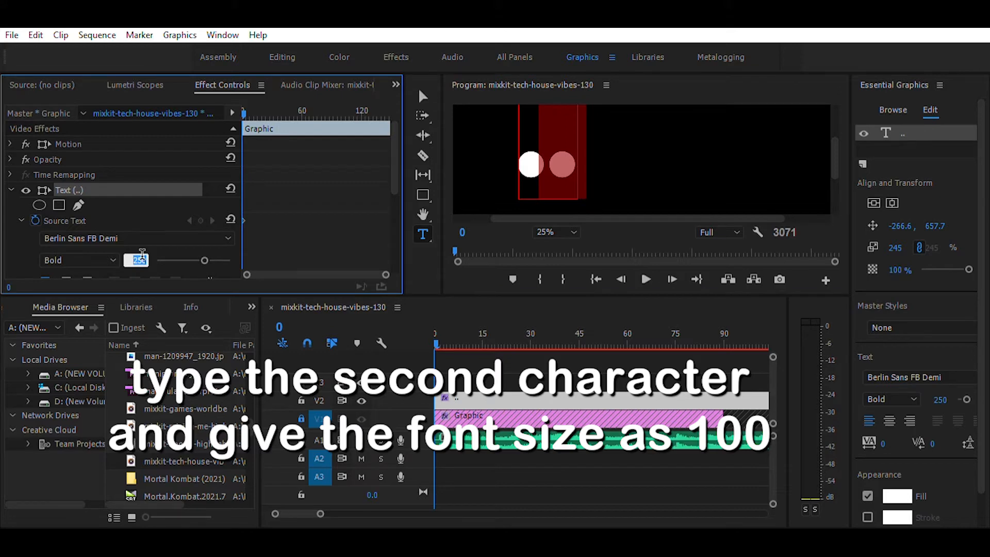
pyautogui.write('10')
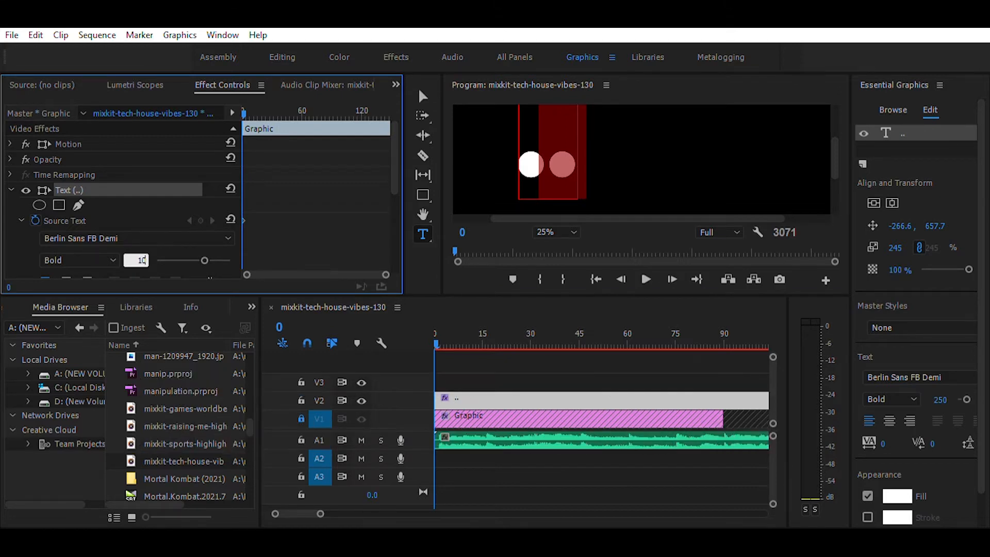
pyautogui.write('0')
pyautogui.press('Return')
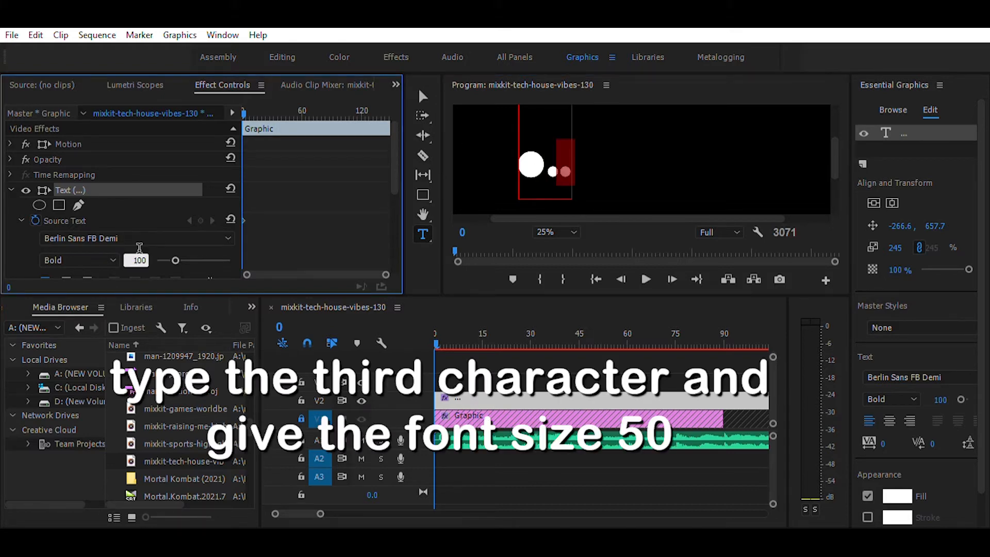
# Step: Set the third dot's font size to 50, leaving the first two dots as they are
pyautogui.click(139, 255)
pyautogui.write('50')
pyautogui.press('Return')
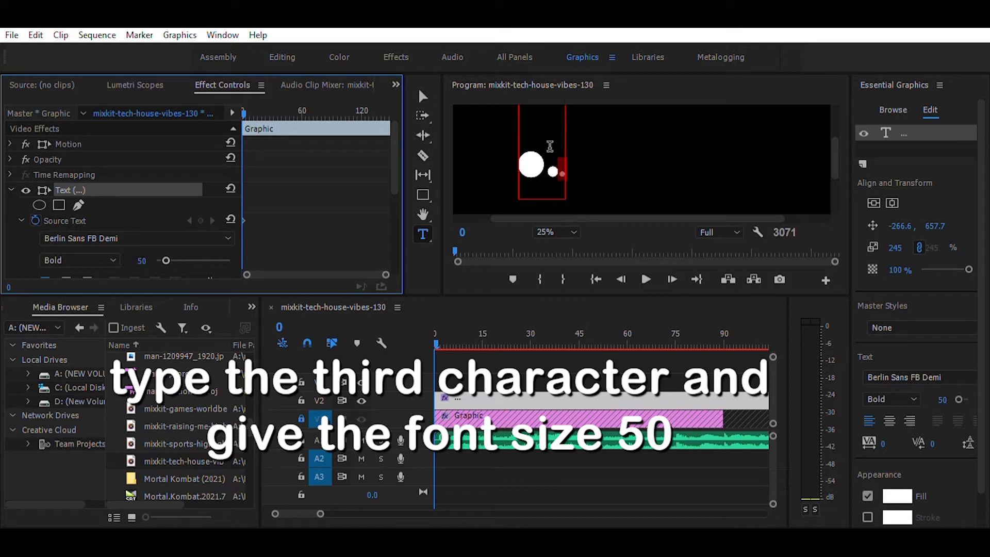
pyautogui.click(564, 175)
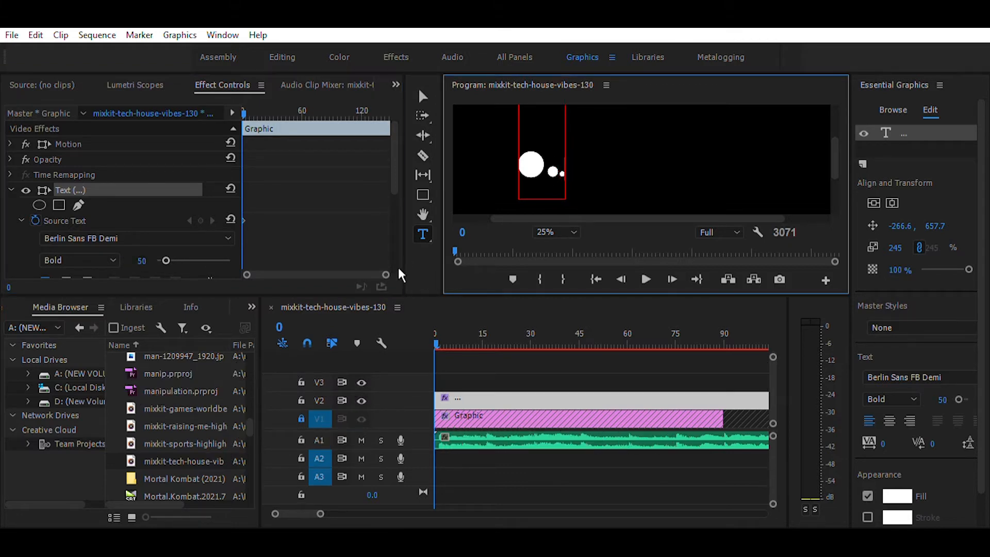
# Step: Move the playhead to frame 5 and set the first dot's font size to 150
pyautogui.moveTo(388, 266); pyautogui.dragTo(347, 271)
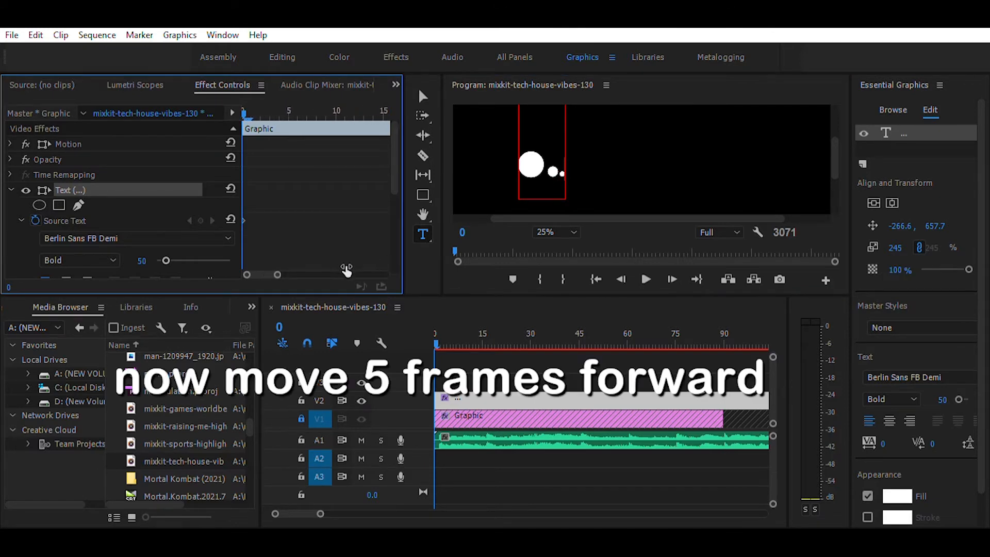
pyautogui.moveTo(253, 103); pyautogui.dragTo(298, 104)
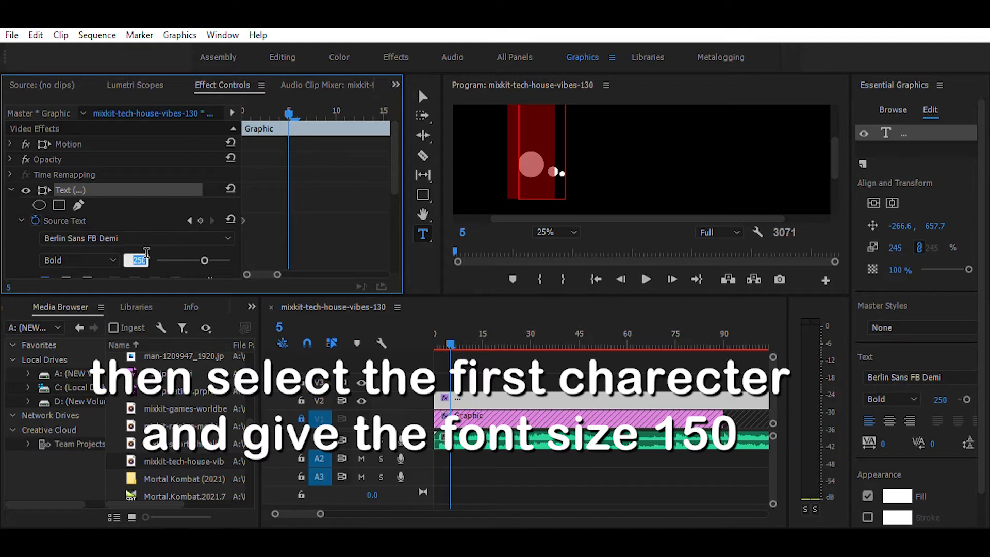
pyautogui.write('150')
pyautogui.press('Return')
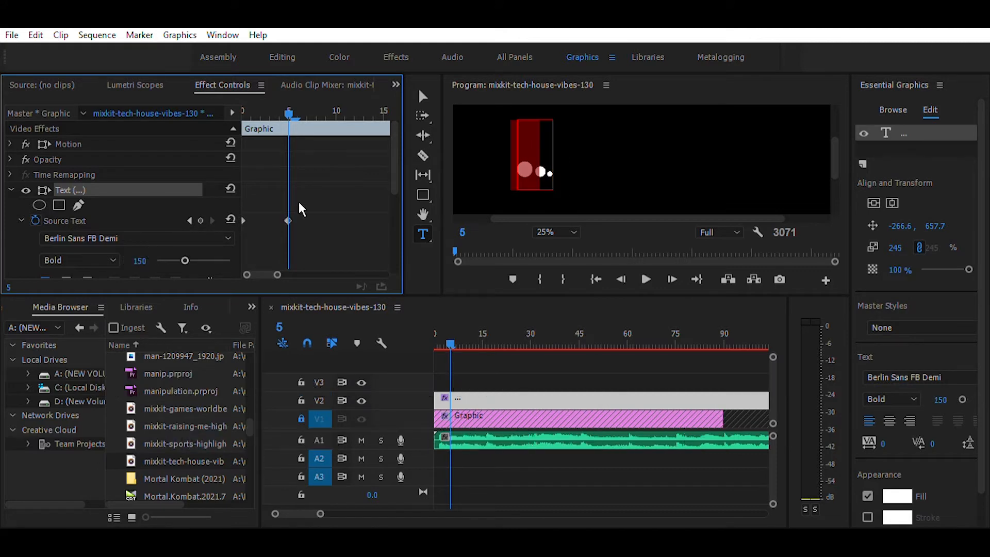
# Step: At frame 5, set the second dot's font size to 250 and the third dot's to 100
pyautogui.write('2')
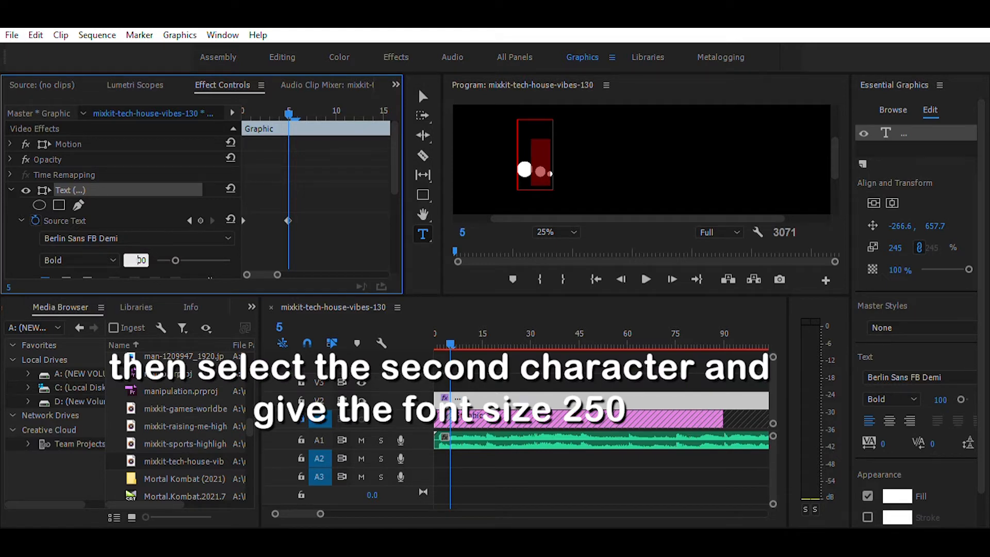
pyautogui.write('50')
pyautogui.press('Return')
pyautogui.moveTo(564, 172); pyautogui.dragTo(592, 173)
pyautogui.click(140, 261)
pyautogui.write('100')
# Step: At frame 5, add a fourth dot at the end of the text with font size 50
pyautogui.click(577, 180)
pyautogui.write('.')
pyautogui.click(141, 260)
pyautogui.write('50')
pyautogui.click(585, 166)
# Step: Move the playhead to frame 10 and set the second dot's font size to 150
pyautogui.moveTo(294, 108); pyautogui.dragTo(336, 125)
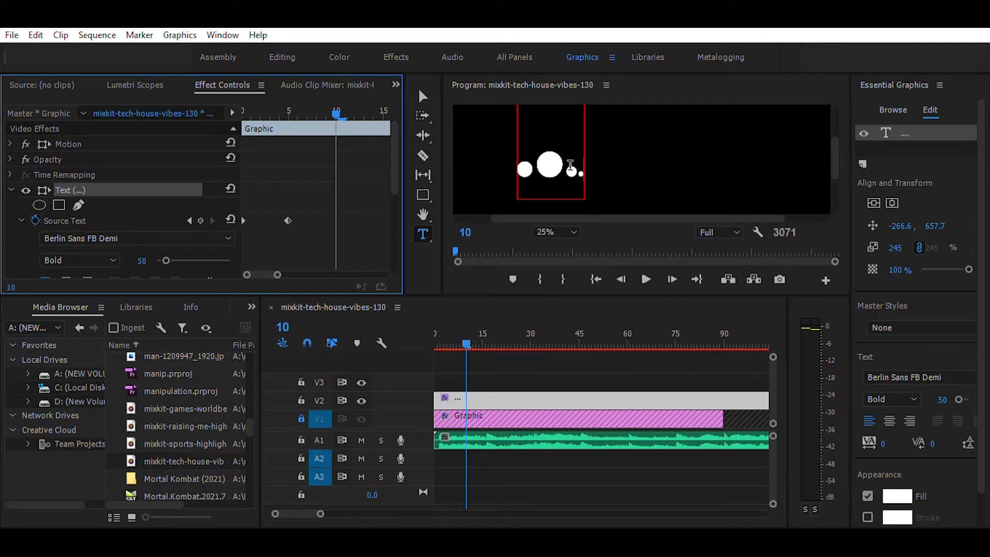
pyautogui.moveTo(568, 166); pyautogui.dragTo(532, 168)
pyautogui.click(141, 261)
pyautogui.write('150')
pyautogui.press('Return')
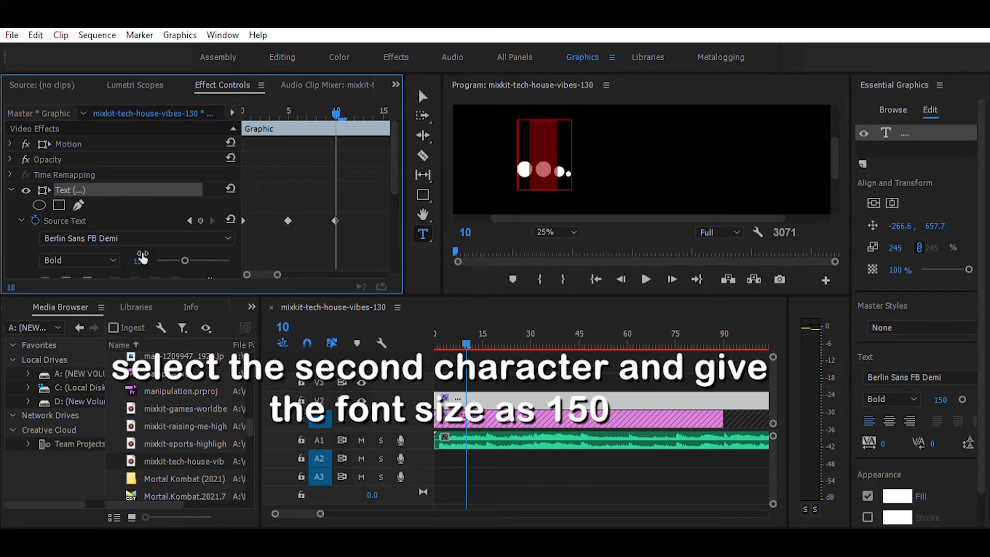
# Step: At frame 10, set the third dot's font size to 250 and the fourth dot's to 100
pyautogui.click(143, 258)
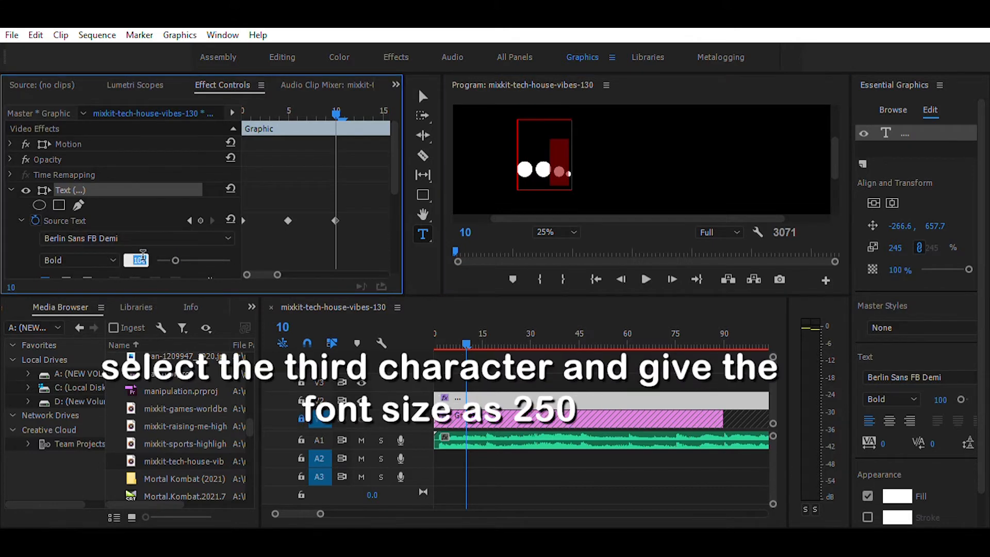
pyautogui.write('250')
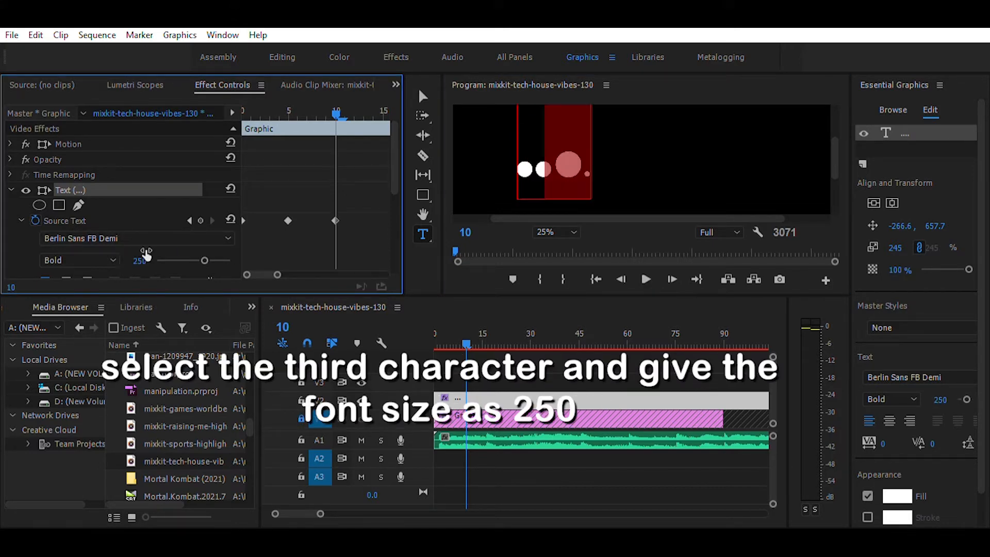
pyautogui.press('Return')
pyautogui.click(141, 260)
pyautogui.write('100')
pyautogui.press('Return')
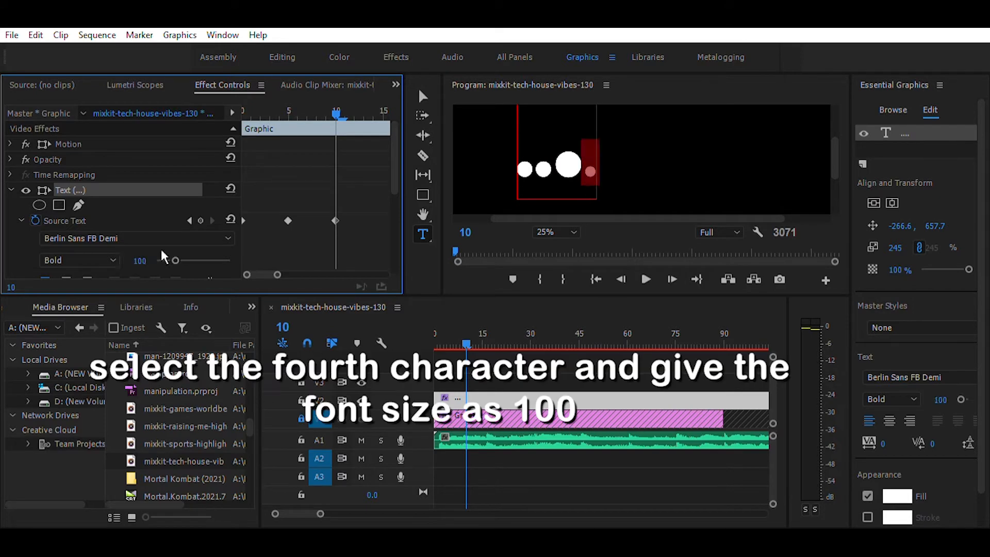
# Step: At frame 10, add a fifth dot at the end of the text with font size 50
pyautogui.click(596, 165)
pyautogui.write('.')
pyautogui.moveTo(596, 166); pyautogui.dragTo(611, 167)
pyautogui.click(141, 261)
pyautogui.write('50')
pyautogui.press('Return')
pyautogui.click(602, 170)
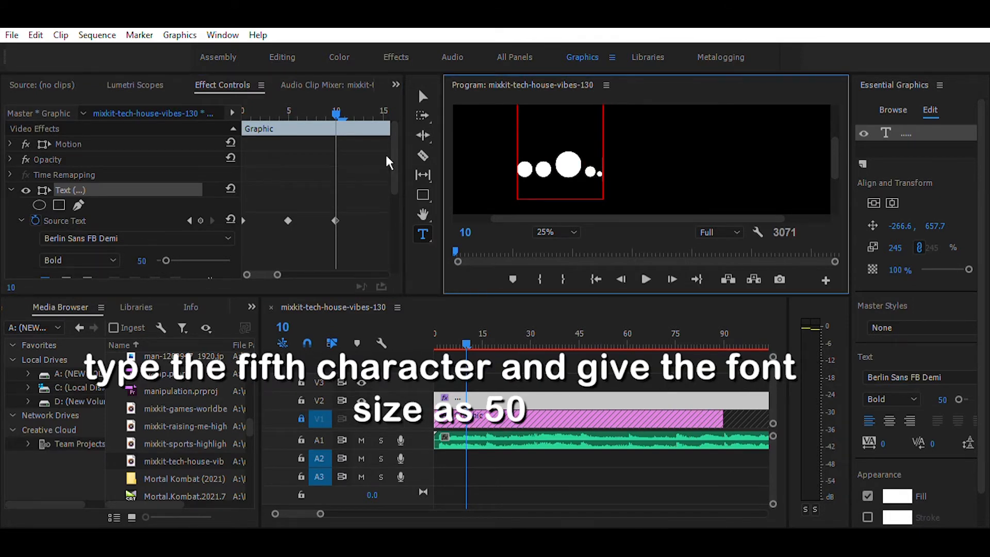
# Step: Move the playhead to frame 15 and set the third dot's font size to 150, matching the first two dots
pyautogui.moveTo(344, 108); pyautogui.dragTo(395, 103)
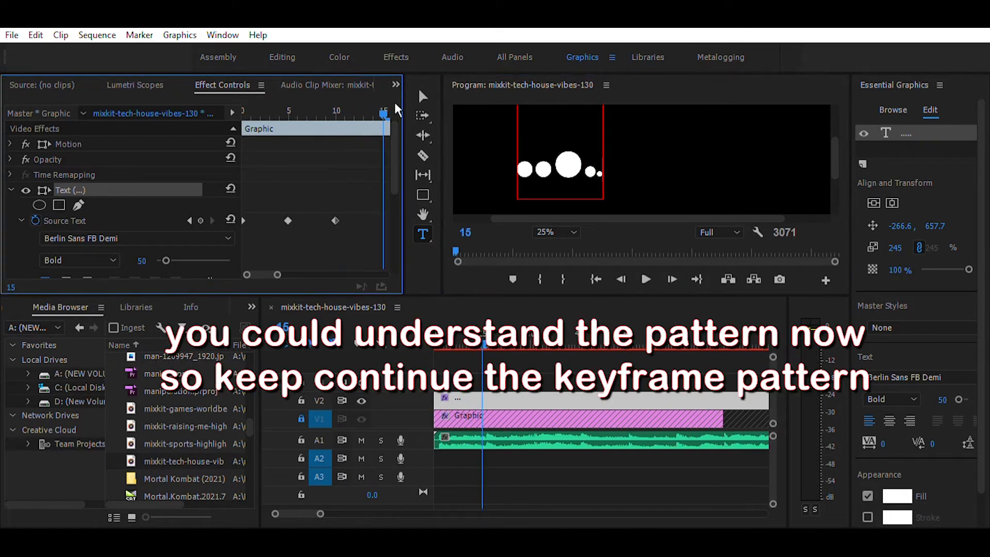
pyautogui.moveTo(592, 168); pyautogui.dragTo(567, 165)
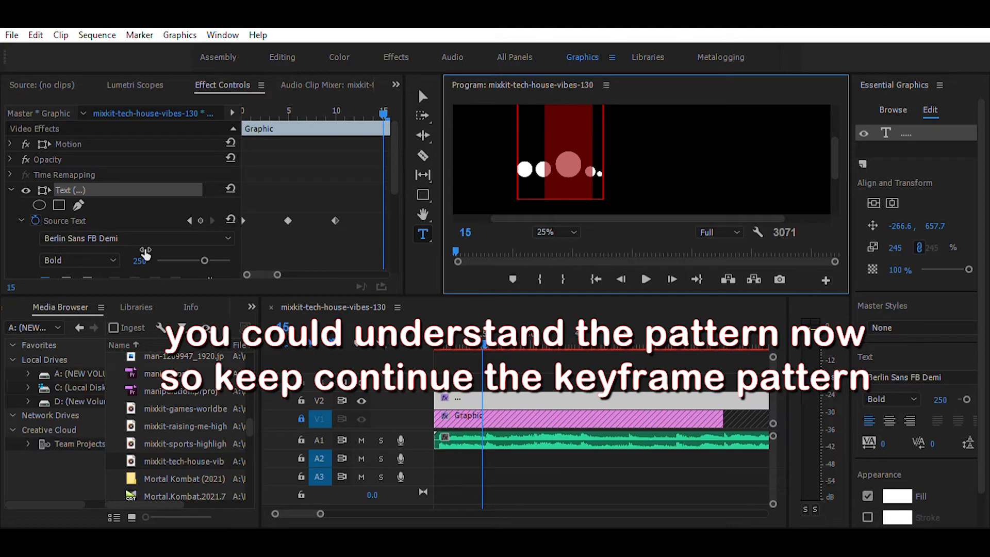
pyautogui.click(140, 258)
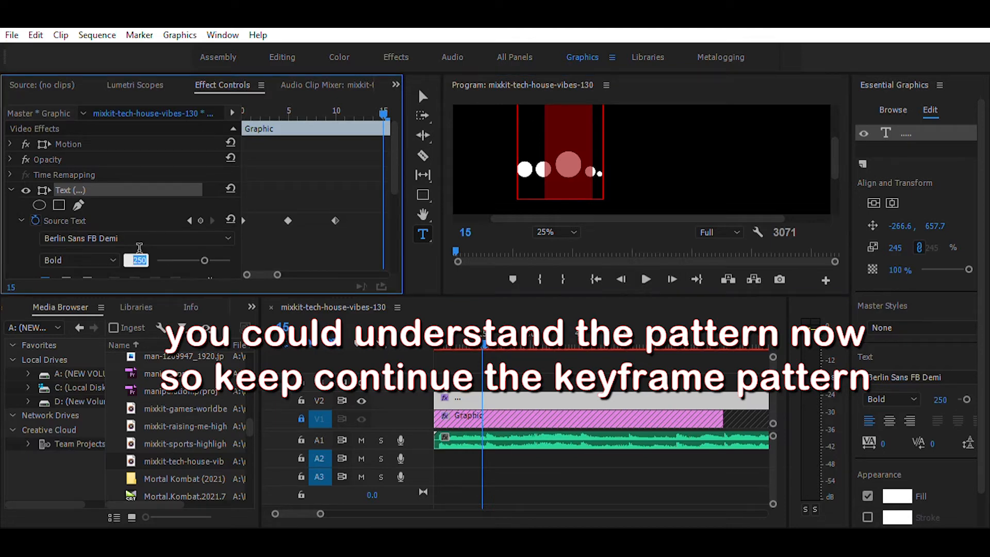
pyautogui.write('100')
pyautogui.press('Return')
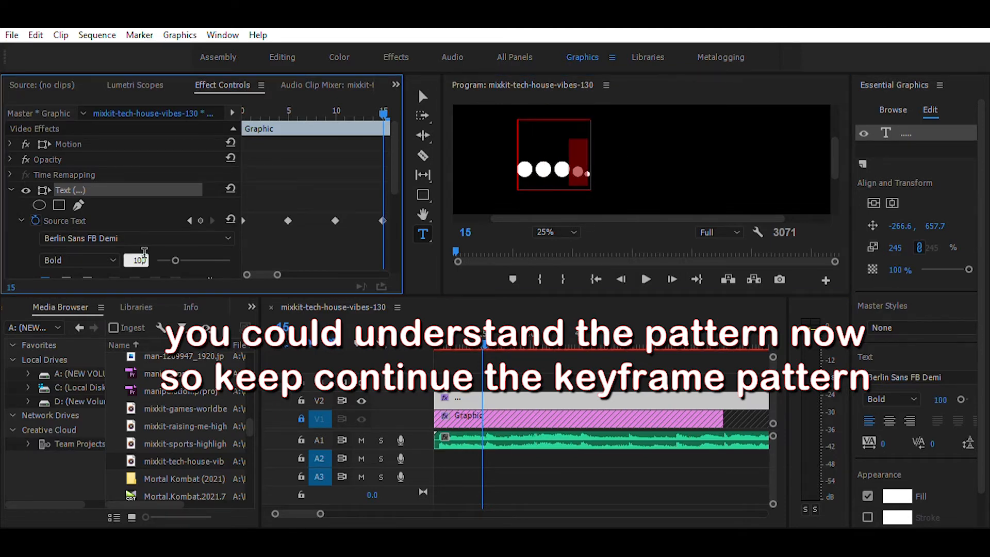
# Step: At frame 15, set the fourth dot's font size to 250 and the fifth dot's to 100
pyautogui.click(145, 252)
pyautogui.write('50')
pyautogui.press('Return')
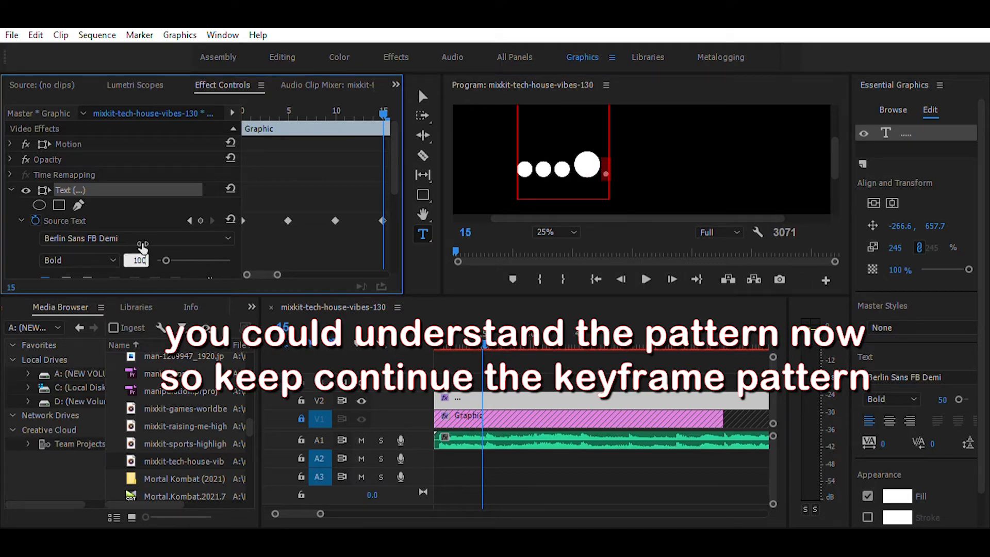
# Step: At frame 15, add the letter Y after the fifth dot with font size 50
pyautogui.click(613, 164)
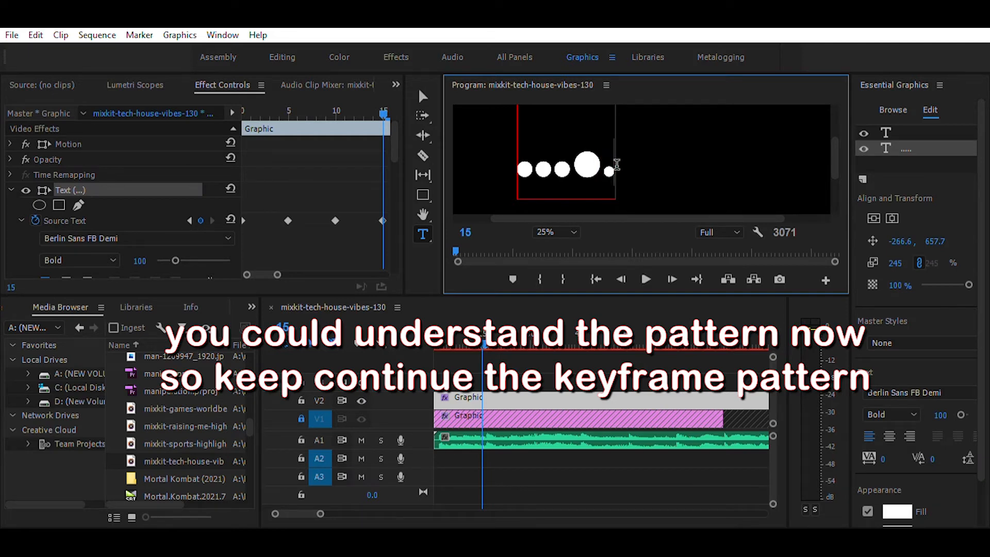
pyautogui.write('Y')
pyautogui.hotkey('shift', 'Left')
pyautogui.click(141, 261)
pyautogui.write('50')
pyautogui.press('Return')
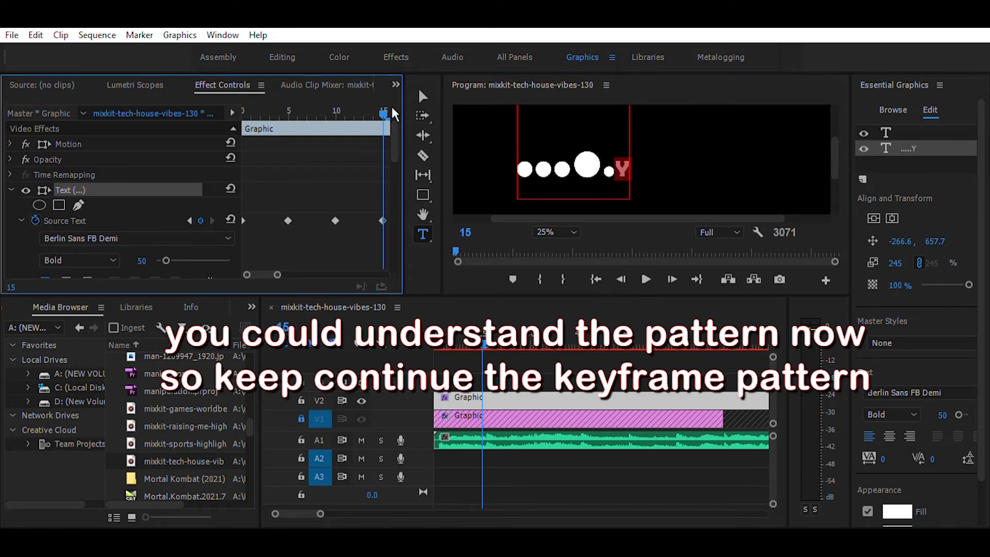
# Step: Move the playhead to frame 20 and set the fourth dot's font size to 150 and the fifth dot's to 250
pyautogui.moveTo(386, 109)
pyautogui.mouseDown()
pyautogui.moveTo(365, 107)
pyautogui.moveTo(394, 109)
pyautogui.mouseUp()
pyautogui.hscroll(3, 274, 268)
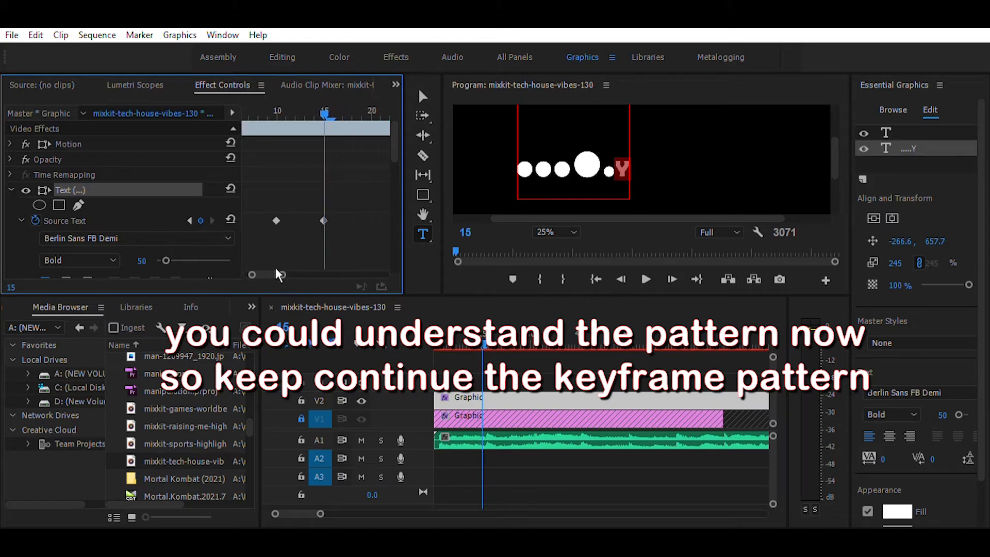
pyautogui.moveTo(304, 108); pyautogui.dragTo(337, 109)
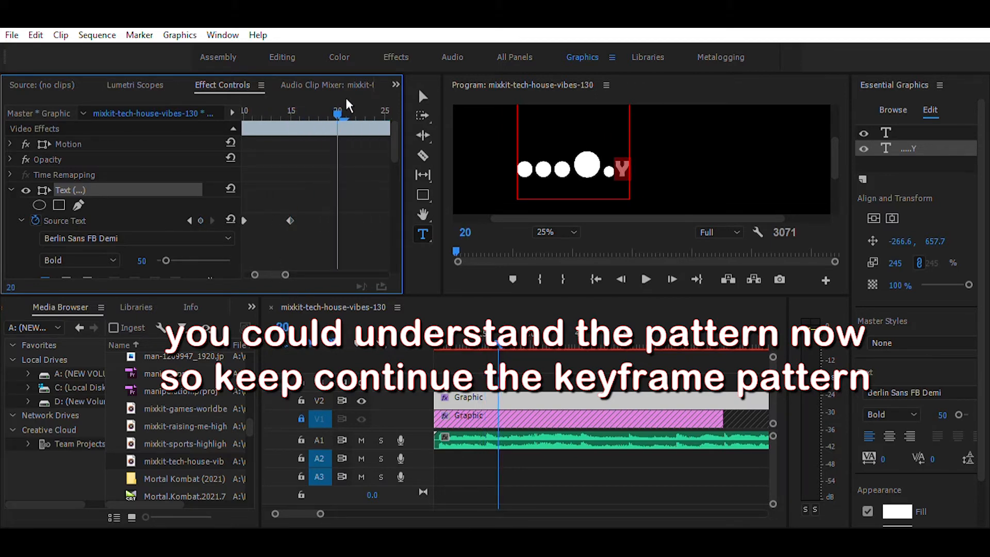
pyautogui.moveTo(604, 165)
pyautogui.mouseDown()
pyautogui.moveTo(576, 165)
pyautogui.moveTo(589, 166)
pyautogui.mouseUp()
pyautogui.click(143, 259)
pyautogui.write('150')
pyautogui.press('Return')
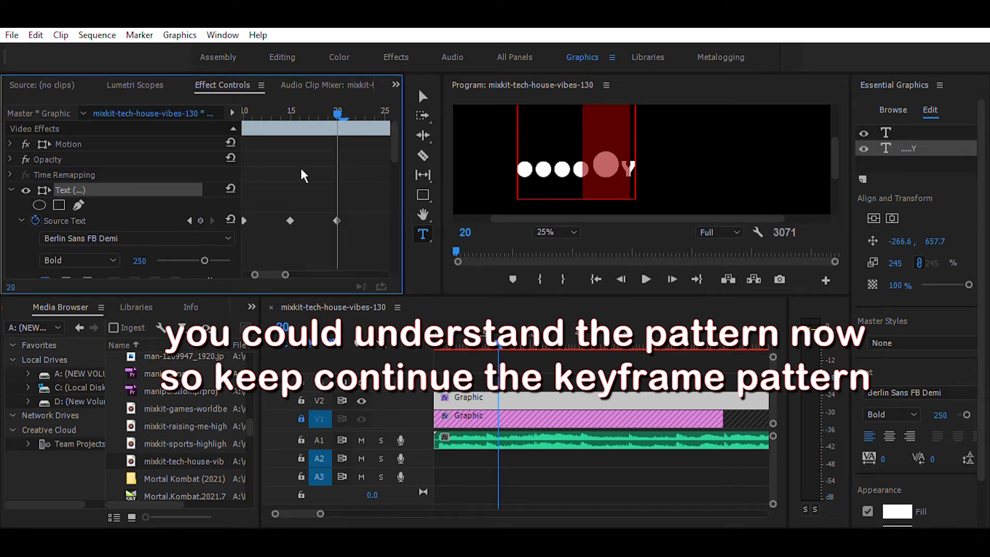
# Step: At frame 20, set the letter Y's font size to 100
pyautogui.doubleClick(627, 167)
pyautogui.click(142, 259)
pyautogui.write('100')
pyautogui.press('Return')
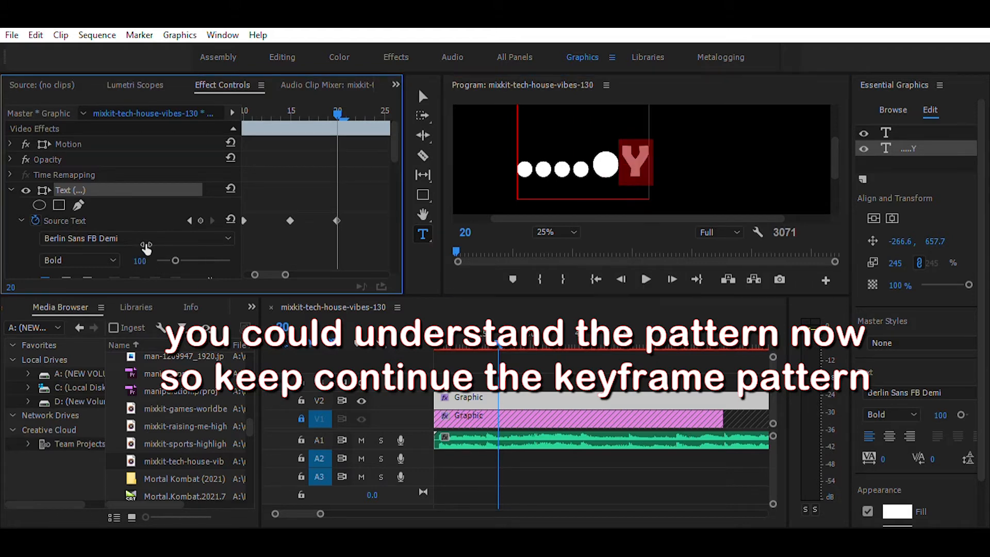
# Step: At frame 20, add the letter k after the Y with font size 50
pyautogui.click(648, 162)
pyautogui.write('k')
pyautogui.moveTo(648, 162); pyautogui.dragTo(590, 168)
pyautogui.click(142, 259)
pyautogui.write('50')
pyautogui.press('Return')
# Step: Move the playhead to frame 25 and set the fifth dot's font size to 150
pyautogui.moveTo(338, 113); pyautogui.dragTo(391, 100)
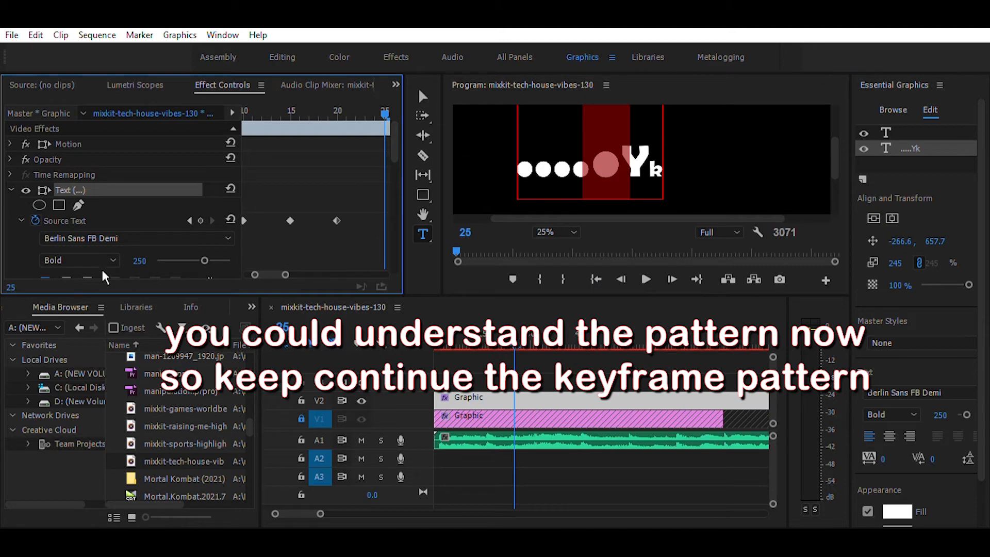
pyautogui.click(140, 260)
pyautogui.write('150')
pyautogui.press('Return')
# Step: At frame 25, set the letter Y's font size to 250 and the letter k's to 100
pyautogui.click(142, 258)
pyautogui.moveTo(611, 165); pyautogui.dragTo(693, 169)
pyautogui.write('250')
pyautogui.press('Return')
pyautogui.click(145, 259)
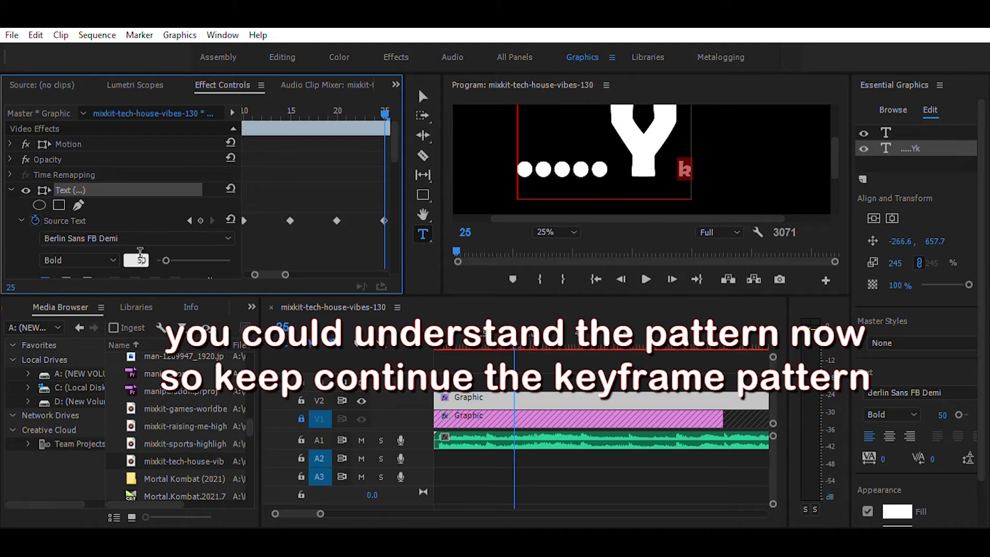
pyautogui.write('100')
pyautogui.press('Return')
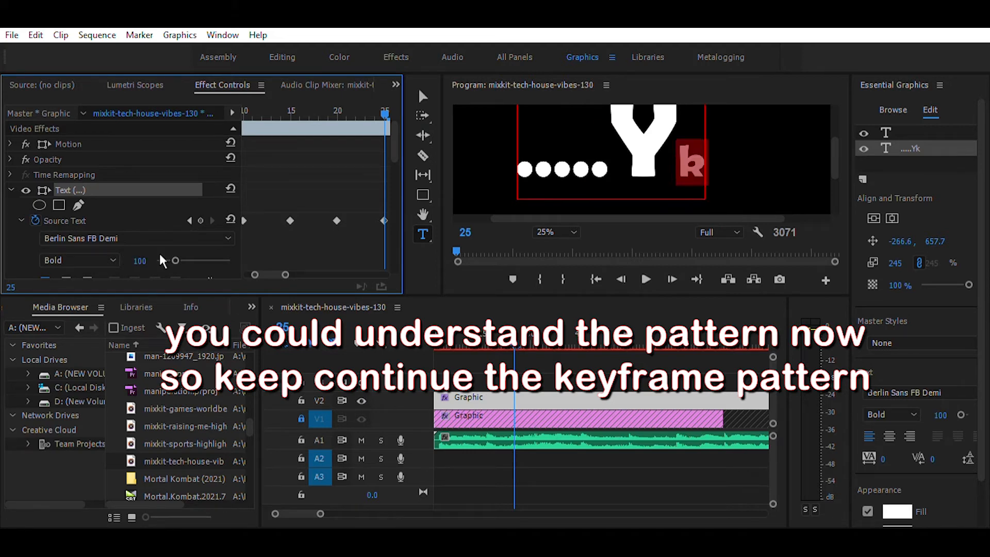
# Step: At frame 25, add the letter i after the k with font size 50
pyautogui.click(704, 167)
pyautogui.write('i')
pyautogui.moveTo(705, 168); pyautogui.dragTo(718, 168)
pyautogui.click(142, 260)
pyautogui.write('50')
pyautogui.press('Return')
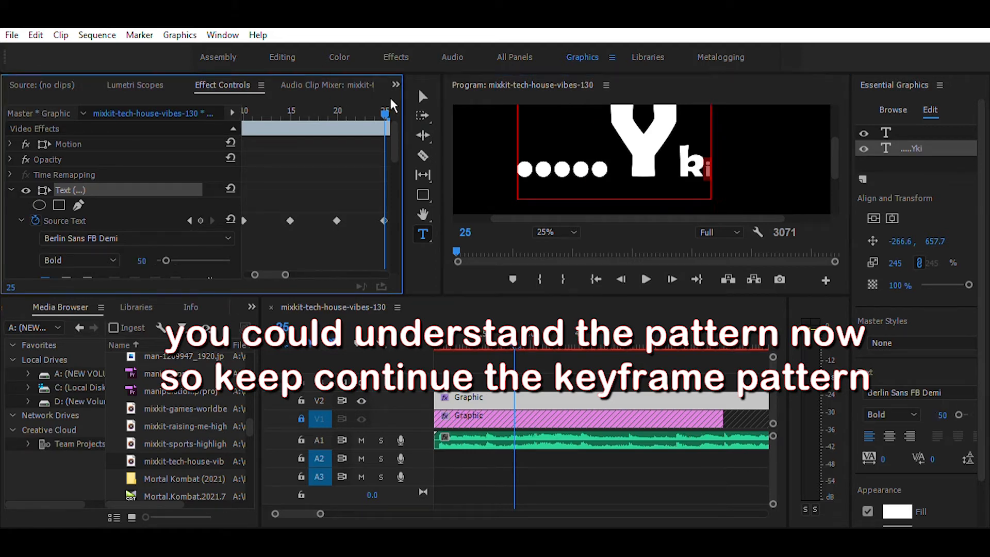
# Step: Move the playhead to frame 30 and set the letter Y's font size to 150
pyautogui.moveTo(390, 105)
pyautogui.mouseDown()
pyautogui.moveTo(383, 109)
pyautogui.moveTo(392, 107)
pyautogui.mouseUp()
pyautogui.moveTo(277, 270); pyautogui.dragTo(288, 269)
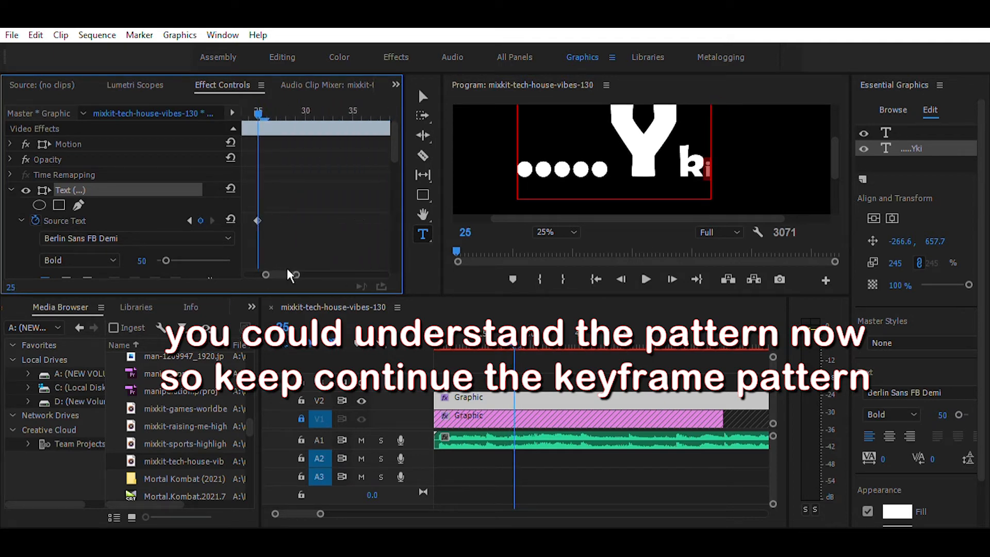
pyautogui.click(306, 110)
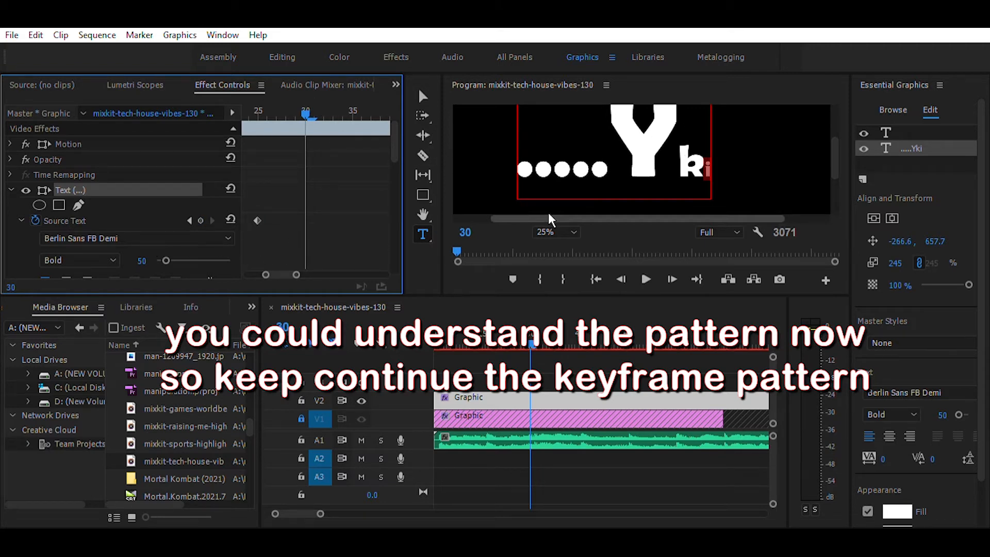
pyautogui.moveTo(668, 142); pyautogui.dragTo(614, 144)
pyautogui.click(140, 261)
pyautogui.write('150')
pyautogui.press('Return')
# Step: At frame 30, set the letter k's font size to 250 and the letter i's to 100
pyautogui.moveTo(674, 163); pyautogui.dragTo(651, 163)
pyautogui.click(140, 260)
pyautogui.write('250')
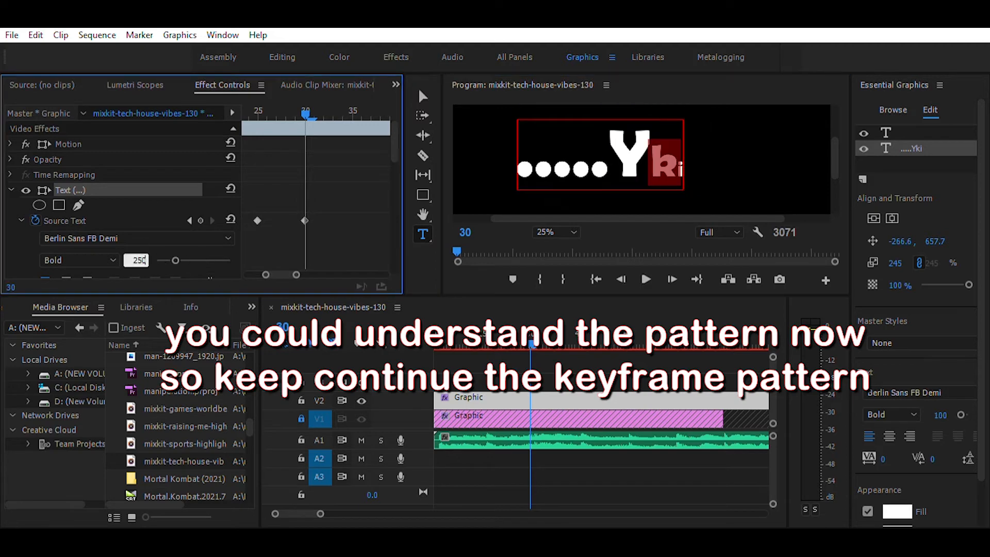
pyautogui.press('Return')
pyautogui.moveTo(726, 168); pyautogui.dragTo(717, 169)
pyautogui.click(140, 261)
pyautogui.write('100')
pyautogui.press('Return')
# Step: At frame 30, add the letter n after the i with font size 50
pyautogui.click(731, 165)
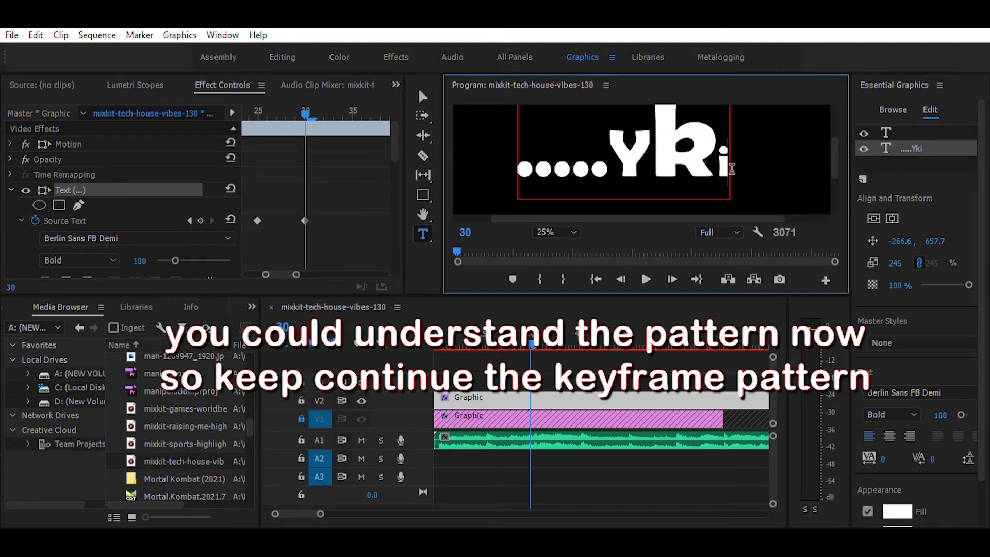
pyautogui.write('n')
pyautogui.moveTo(306, 111)
pyautogui.mouseDown()
pyautogui.moveTo(269, 110)
pyautogui.moveTo(279, 119)
pyautogui.moveTo(298, 114)
pyautogui.moveTo(272, 114)
pyautogui.moveTo(306, 115)
pyautogui.mouseUp()
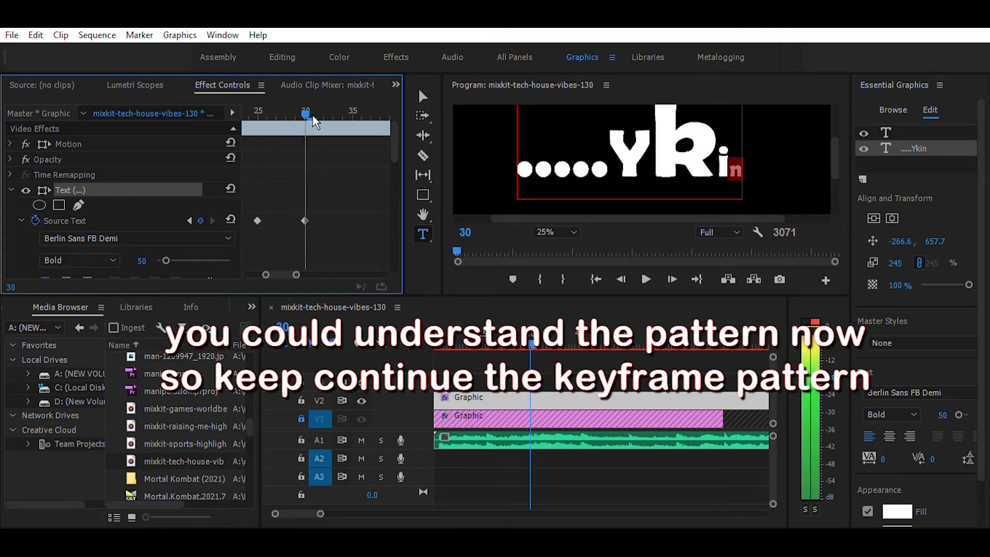
# Step: Move the playhead to frame 35 and set the letter k's font size to 150
pyautogui.moveTo(292, 272); pyautogui.dragTo(295, 272)
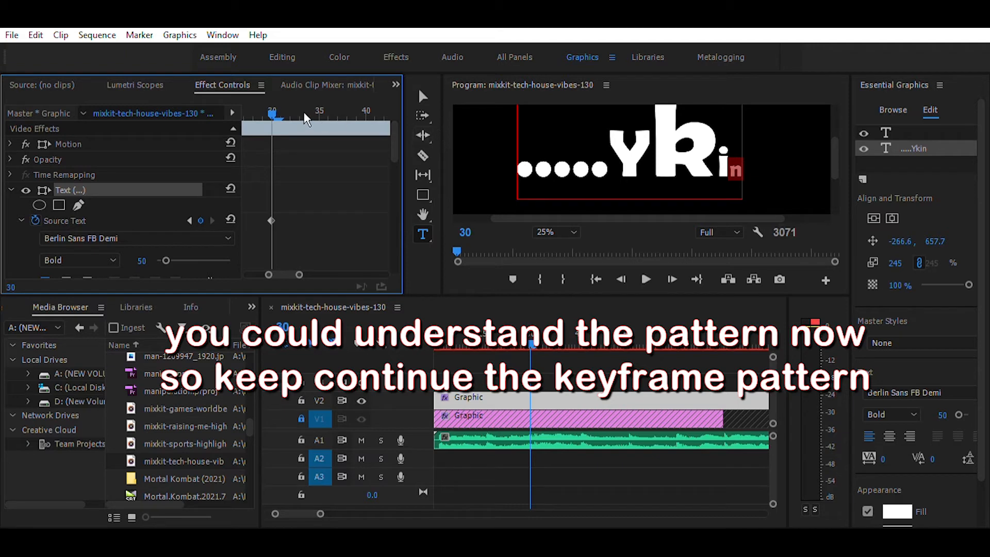
pyautogui.moveTo(280, 107); pyautogui.dragTo(324, 107)
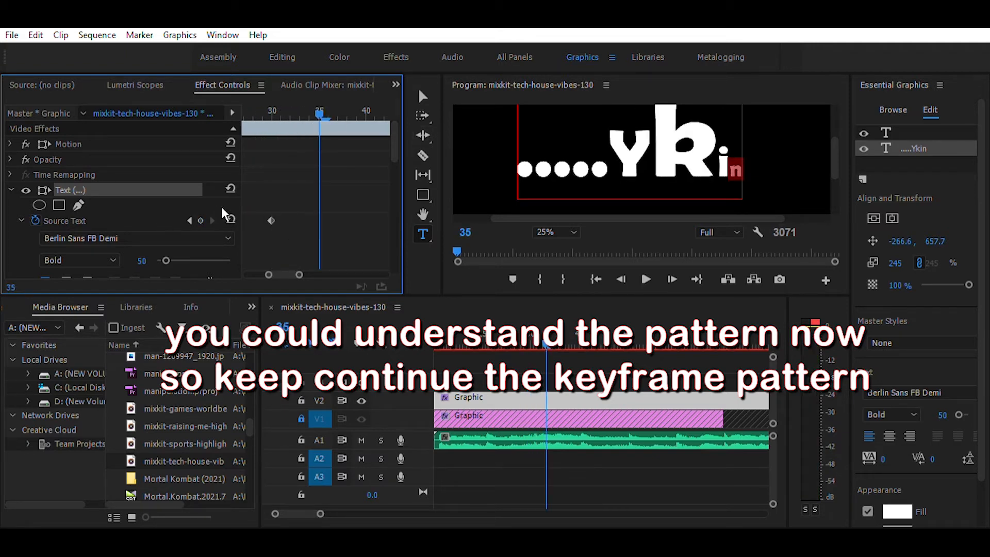
pyautogui.click(142, 261)
pyautogui.write('250')
pyautogui.press('Return')
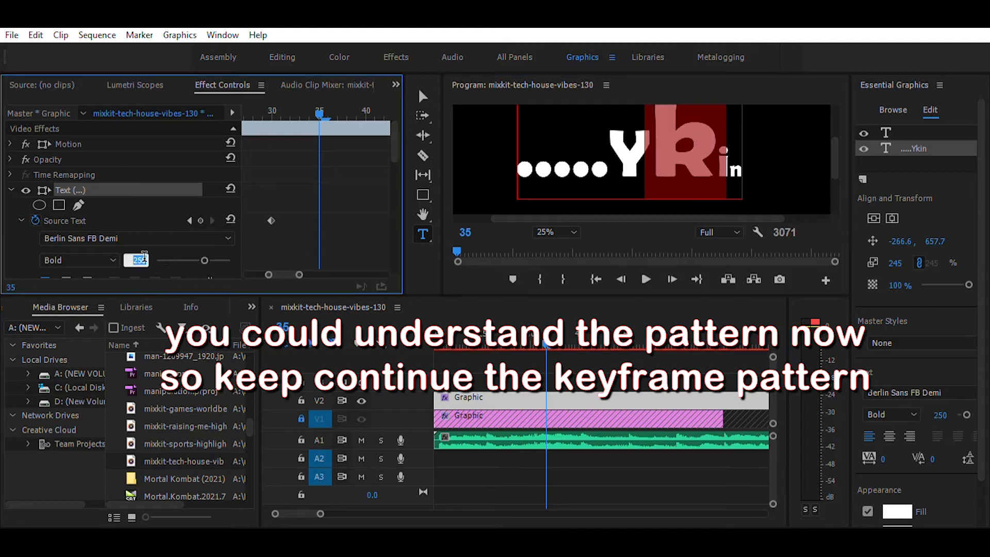
pyautogui.write('150')
pyautogui.press('Return')
# Step: At frame 35, set the letter i's font size to 250
pyautogui.click(141, 260)
pyautogui.moveTo(691, 168); pyautogui.dragTo(735, 169)
pyautogui.write('250')
pyautogui.press('Return')
# Step: At frame 35, set the letter n's font size to 100 and add the letter g after it with font size 50
pyautogui.click(144, 259)
pyautogui.write('100')
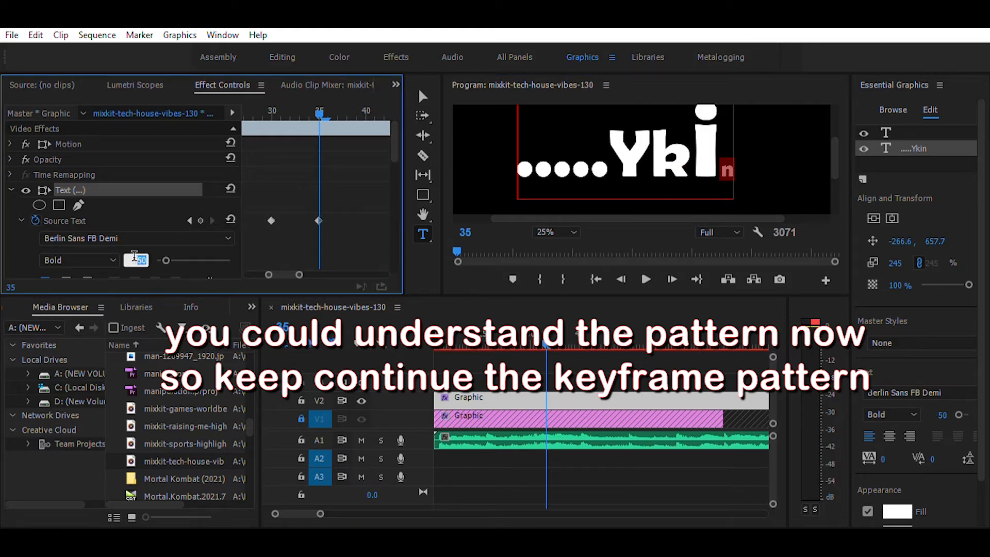
pyautogui.press('Return')
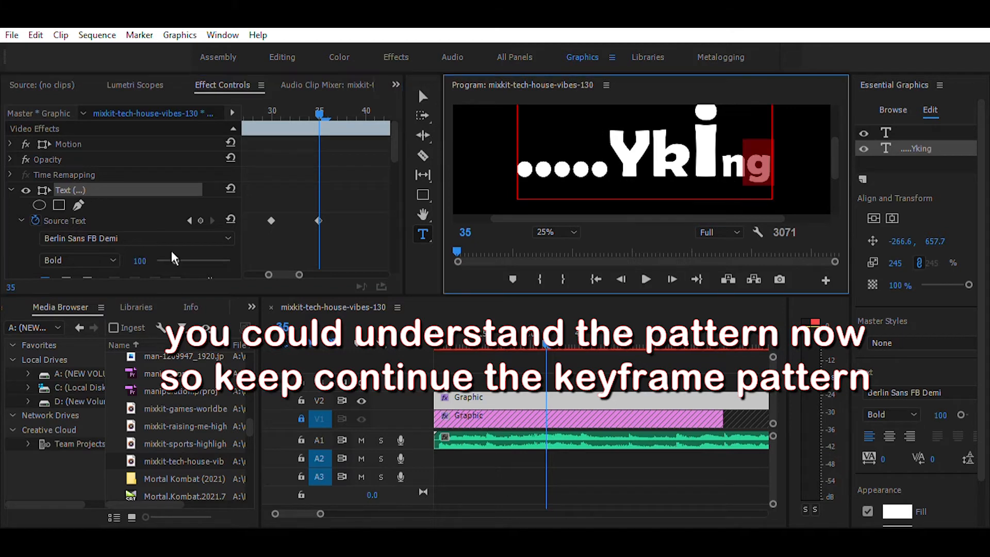
pyautogui.moveTo(282, 113); pyautogui.dragTo(322, 113)
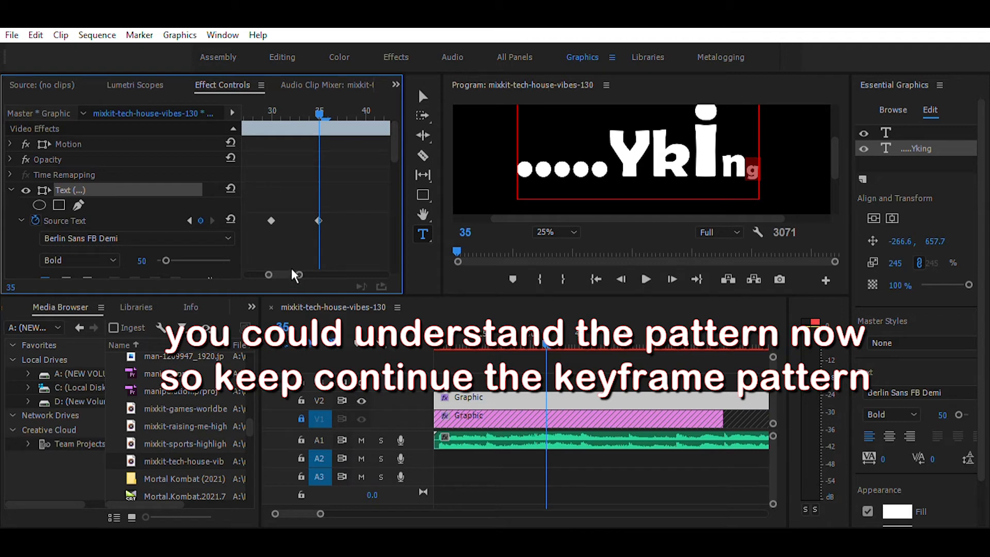
# Step: Move the playhead to frame 40 and set the letter i's font size to 150 and the letter n's to 250
pyautogui.moveTo(292, 273); pyautogui.dragTo(297, 273)
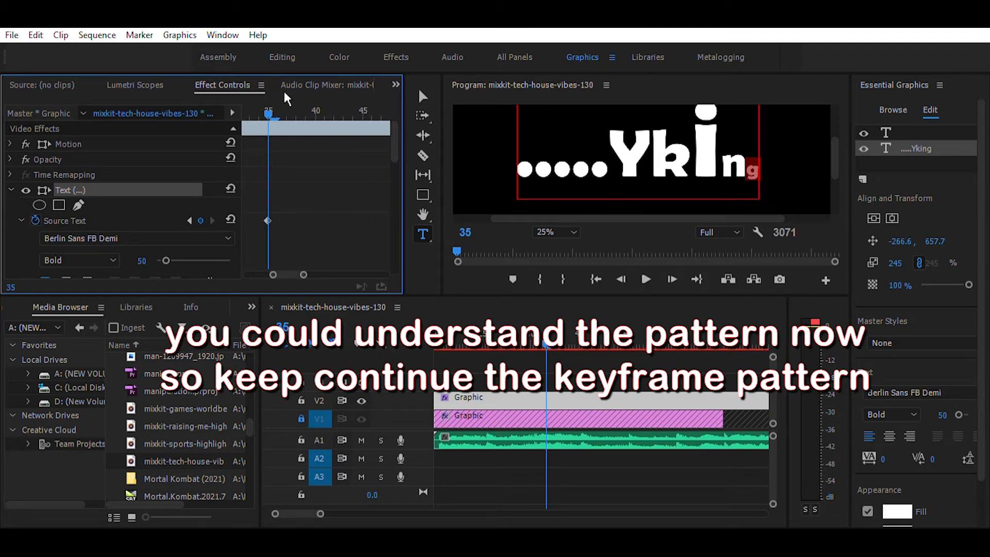
pyautogui.moveTo(276, 106); pyautogui.dragTo(316, 103)
pyautogui.moveTo(726, 160)
pyautogui.mouseDown()
pyautogui.moveTo(744, 161)
pyautogui.moveTo(717, 154)
pyautogui.mouseUp()
pyautogui.click(142, 261)
pyautogui.write('250')
pyautogui.press('Return')
pyautogui.click(142, 261)
pyautogui.write('150')
# Step: At frame 40, set the letter g's font size to 100
pyautogui.moveTo(771, 170); pyautogui.dragTo(784, 169)
pyautogui.click(142, 261)
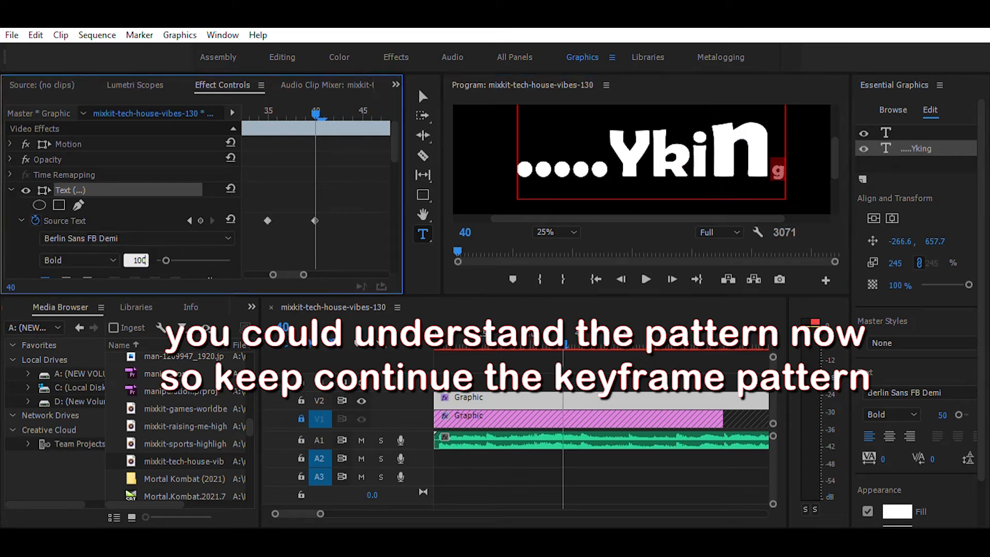
pyautogui.write('100')
pyautogui.press('Return')
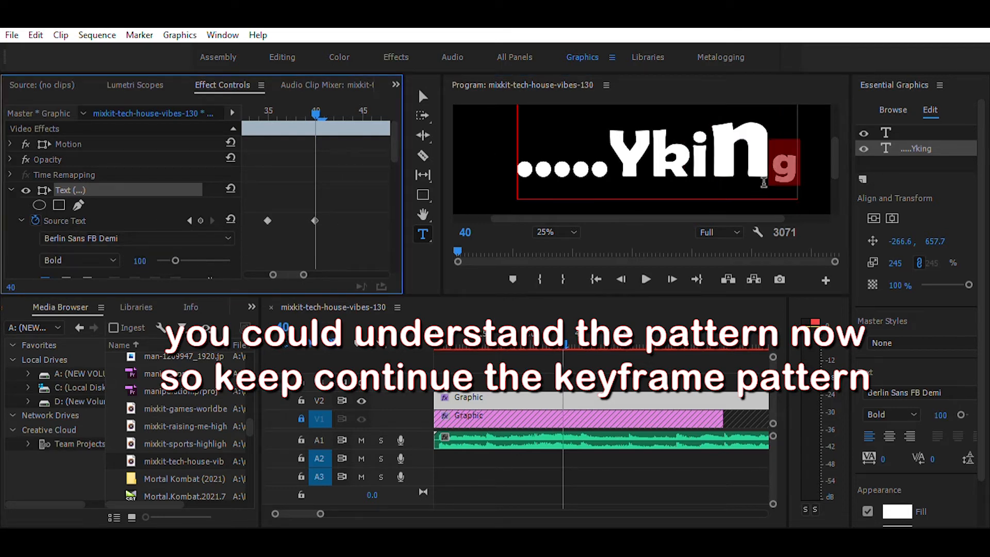
# Step: At frame 40, add a space and the letter V after the g with font size 50
pyautogui.click(797, 167)
pyautogui.click(798, 167)
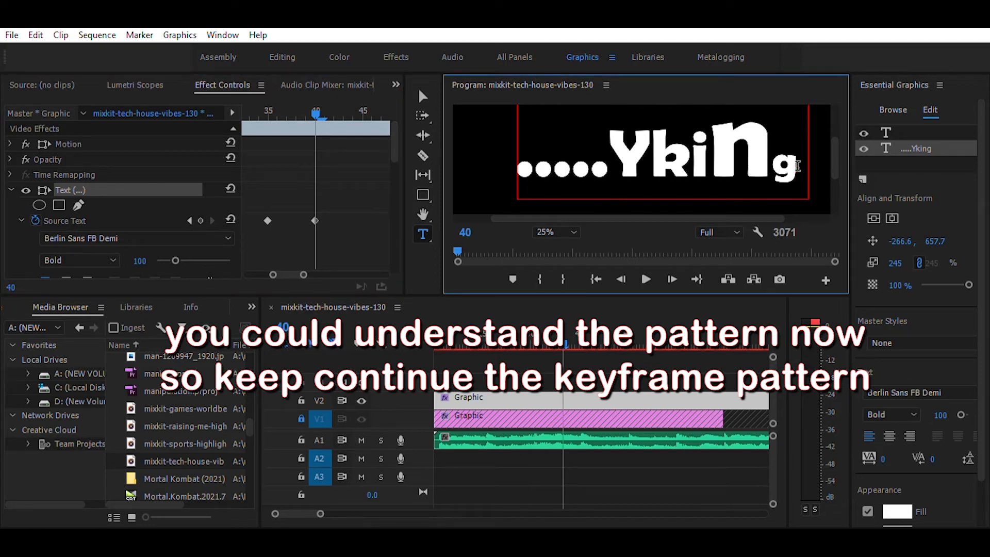
pyautogui.click(141, 261)
pyautogui.write('50')
pyautogui.press('Return')
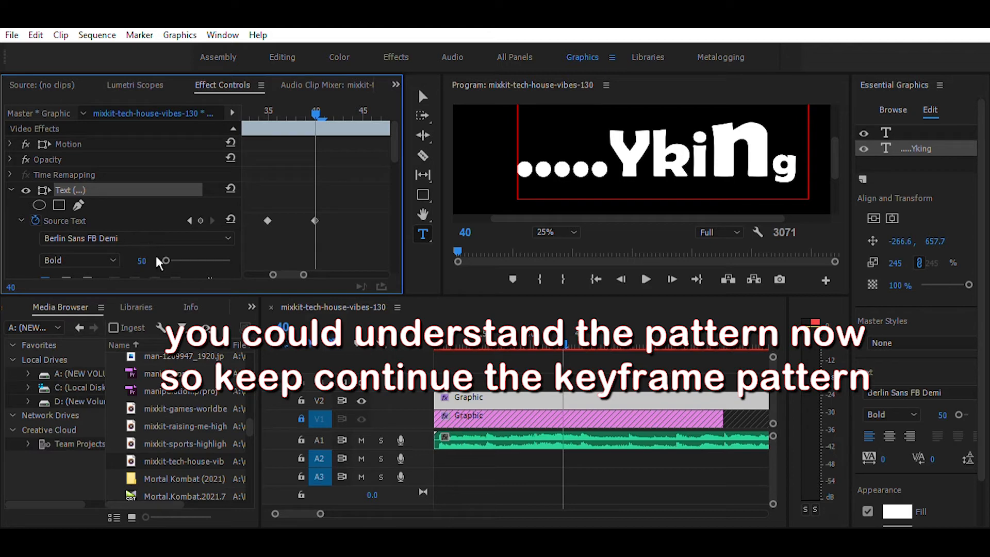
pyautogui.click(808, 162)
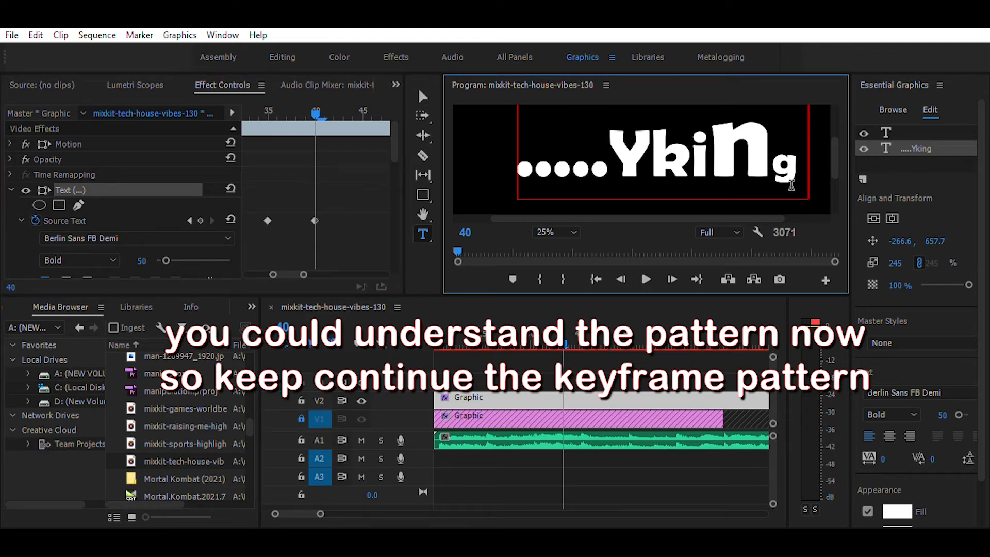
pyautogui.write('V')
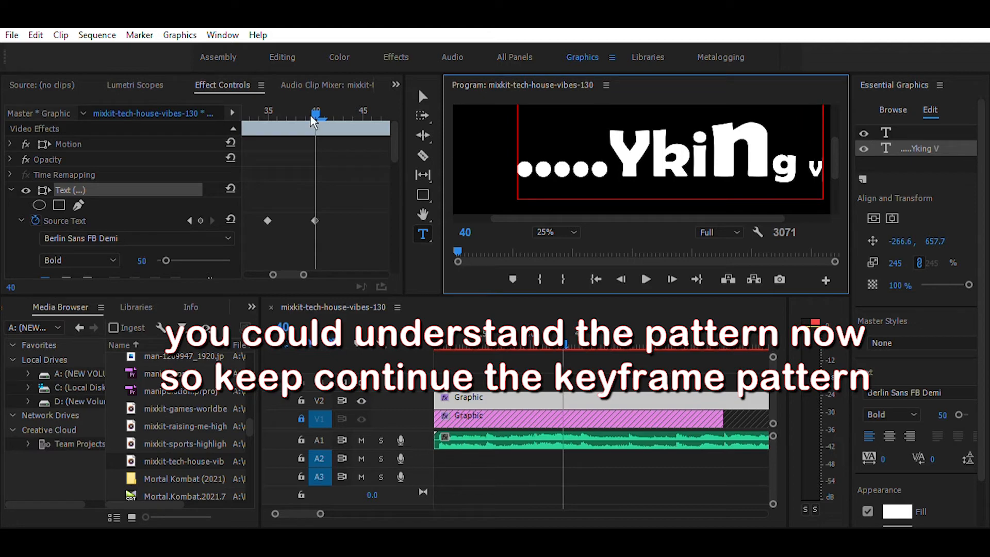
# Step: Move the playhead to frame 45 and set the letter n's font size to 150
pyautogui.moveTo(319, 112)
pyautogui.mouseDown()
pyautogui.moveTo(290, 110)
pyautogui.moveTo(322, 109)
pyautogui.mouseUp()
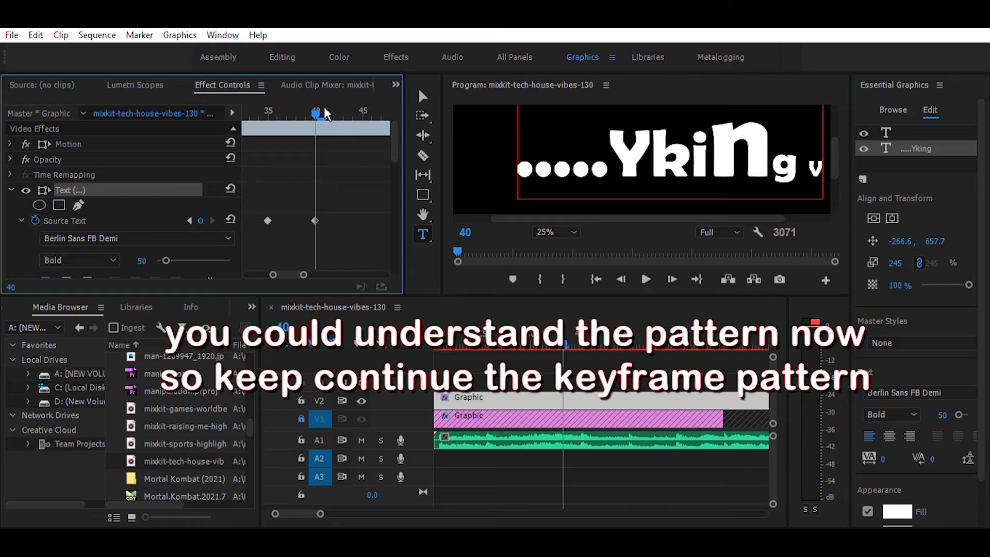
pyautogui.moveTo(324, 106); pyautogui.dragTo(371, 104)
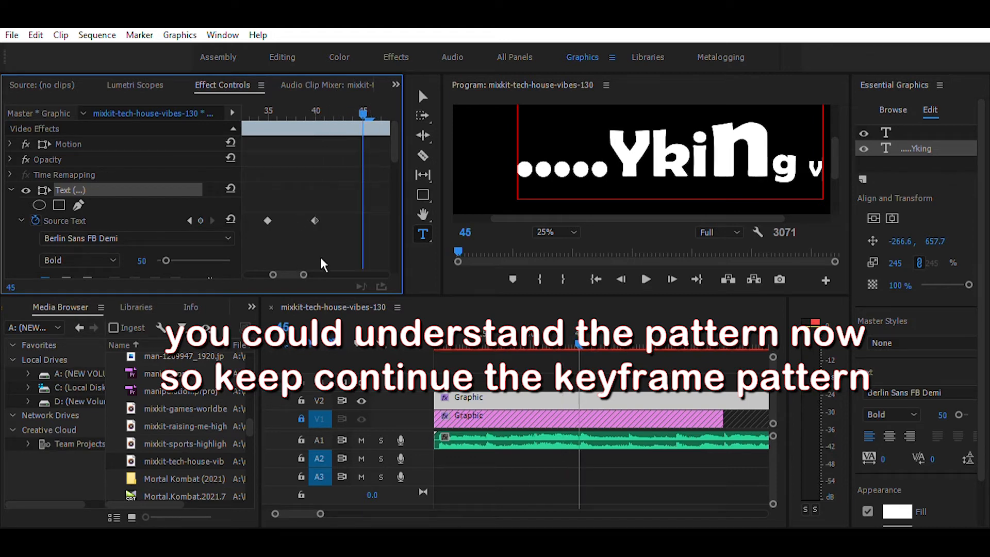
pyautogui.moveTo(776, 161); pyautogui.dragTo(708, 161)
pyautogui.click(143, 260)
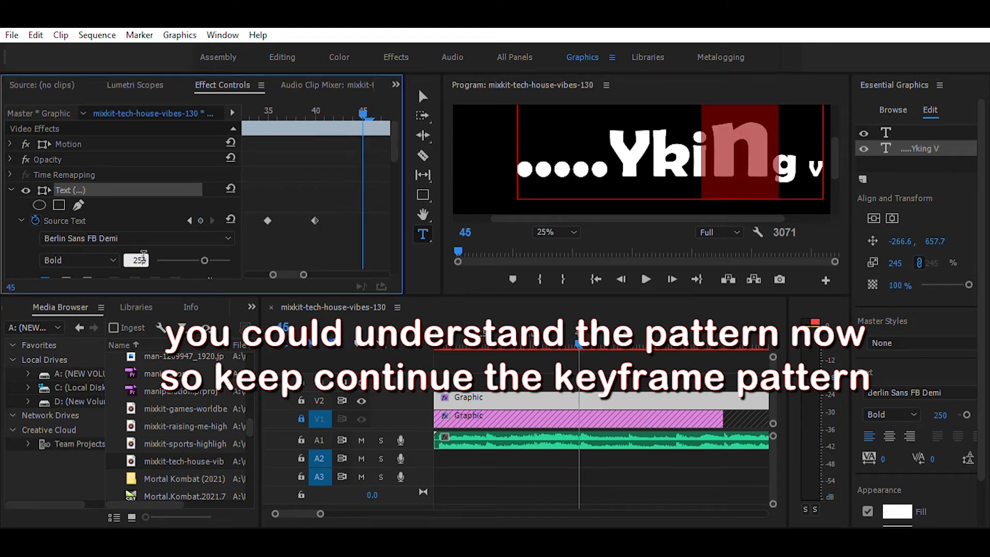
pyautogui.moveTo(135, 258); pyautogui.dragTo(141, 257)
pyautogui.write('1')
pyautogui.press('Return')
# Step: At frame 45, set the letter g's font size to 250 and the letter V's to 100
pyautogui.moveTo(748, 159); pyautogui.dragTo(775, 159)
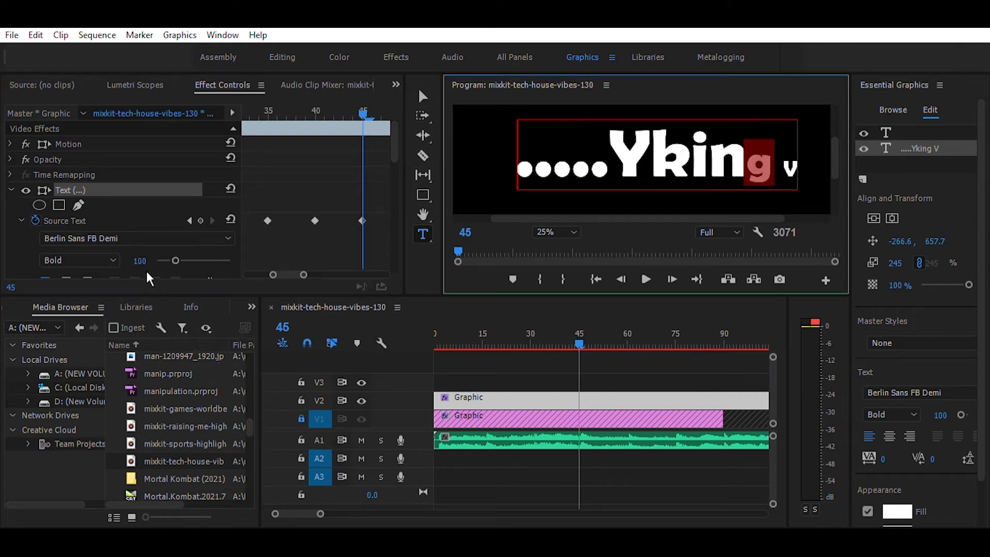
pyautogui.click(144, 261)
pyautogui.write('250')
pyautogui.press('Return')
pyautogui.moveTo(671, 218); pyautogui.dragTo(716, 217)
pyautogui.moveTo(779, 160); pyautogui.dragTo(766, 160)
pyautogui.click(142, 259)
pyautogui.write('150')
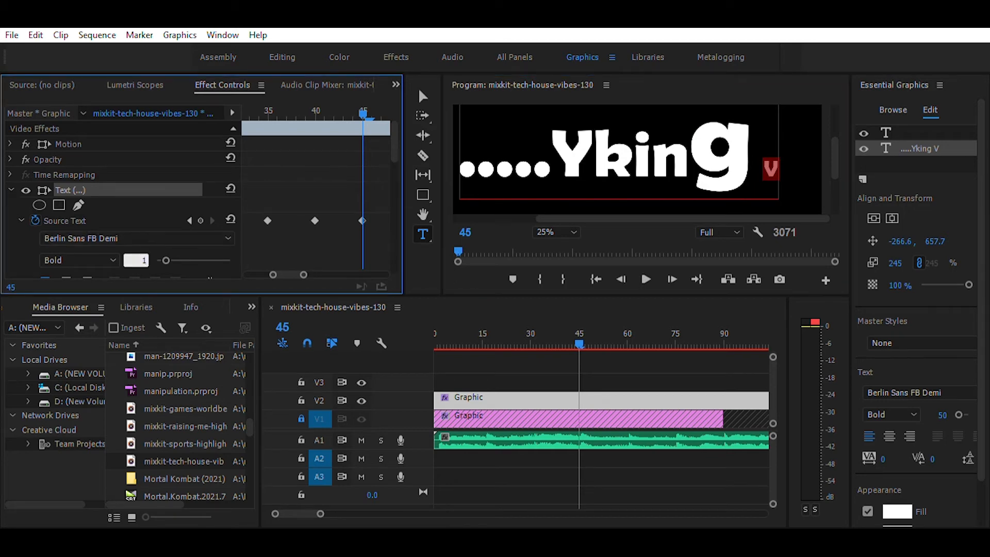
pyautogui.press('Return')
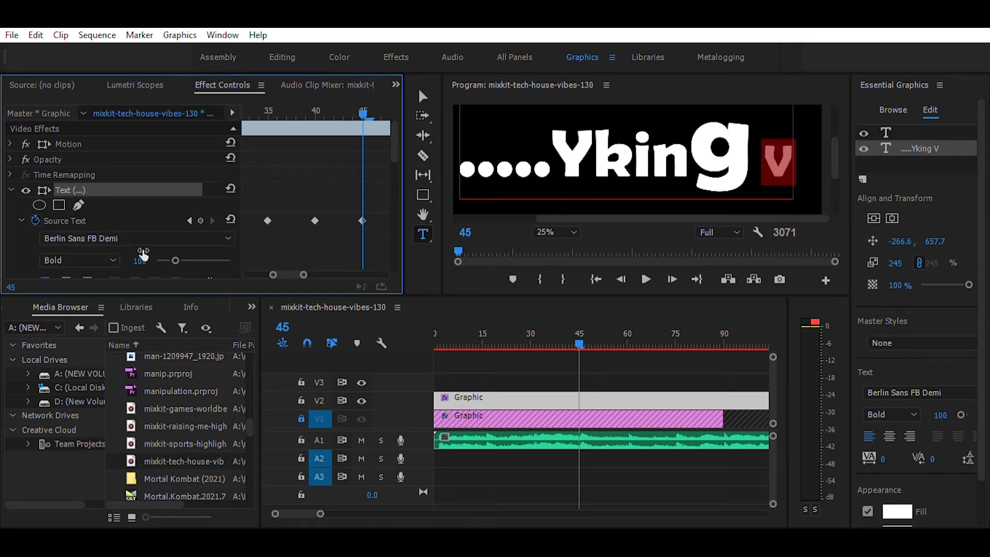
# Step: At frame 45, add the letter l after the V with font size 50
pyautogui.click(794, 159)
pyautogui.click(144, 260)
pyautogui.write('50')
pyautogui.press('Return')
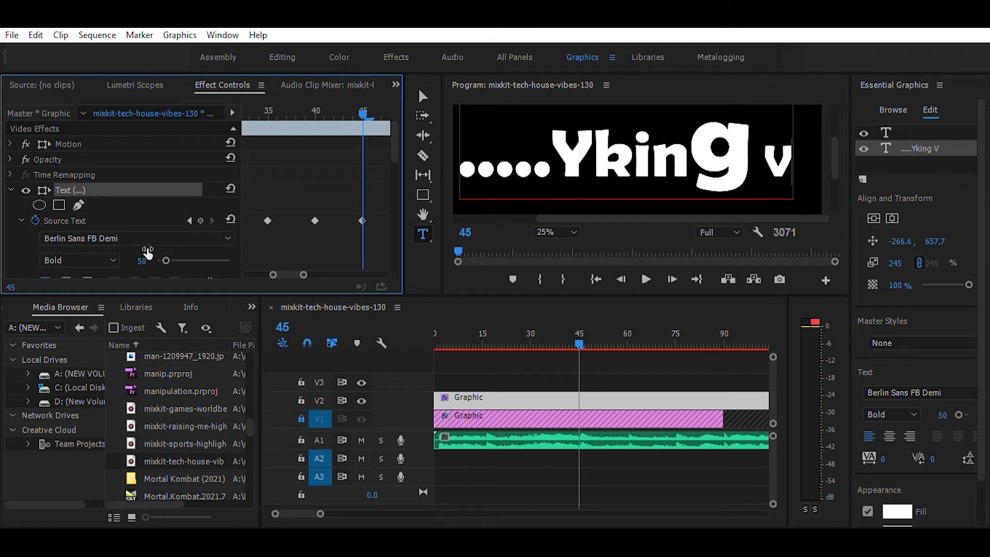
pyautogui.click(793, 168)
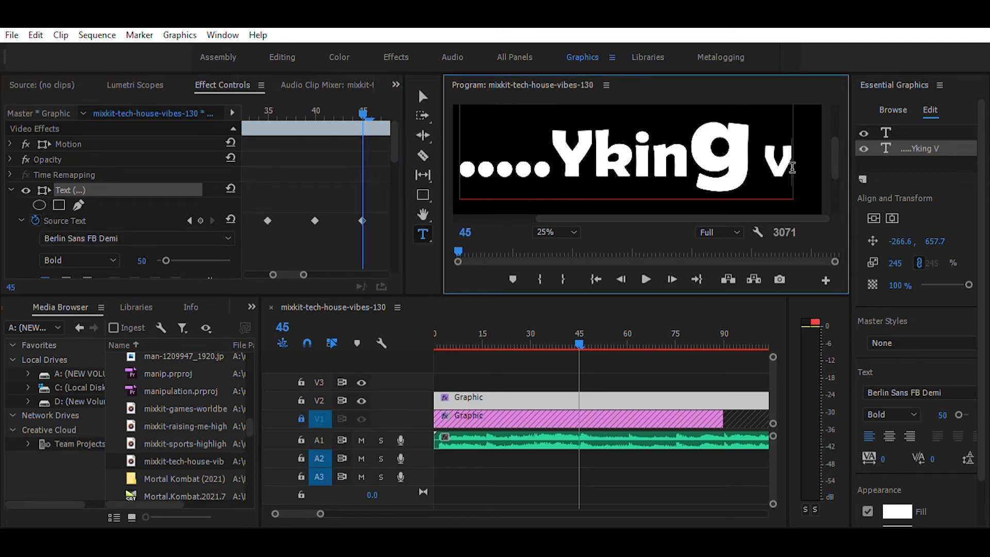
pyautogui.write('l')
# Step: Move the playhead to frame 50 and set the letter g's font size to 150
pyautogui.moveTo(364, 111)
pyautogui.mouseDown()
pyautogui.moveTo(329, 107)
pyautogui.moveTo(370, 107)
pyautogui.mouseUp()
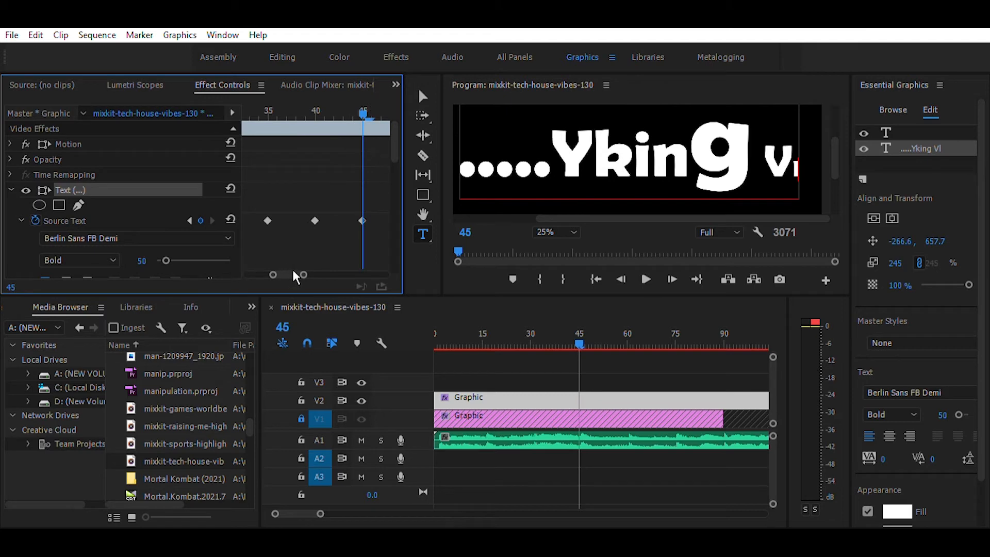
pyautogui.moveTo(293, 273); pyautogui.dragTo(341, 108)
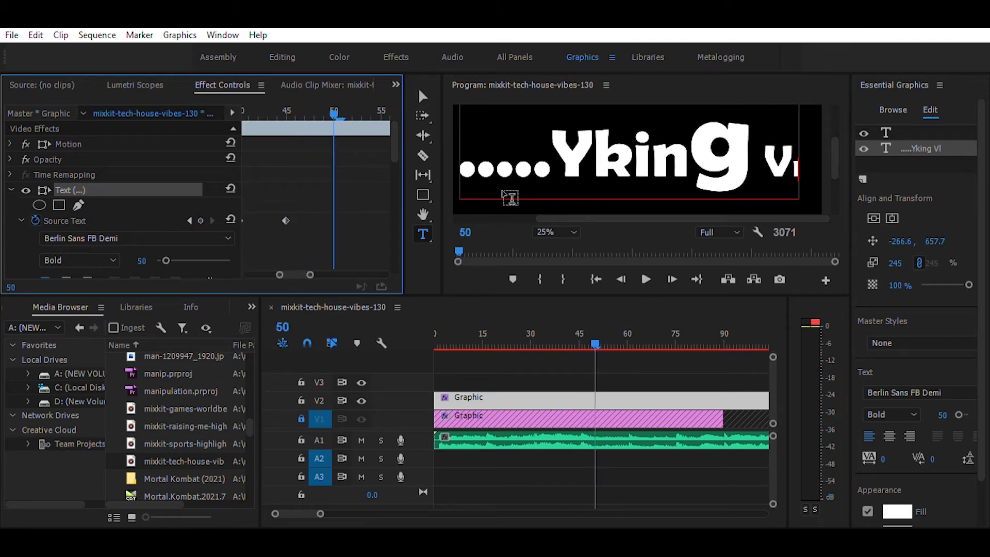
pyautogui.moveTo(731, 151); pyautogui.dragTo(692, 153)
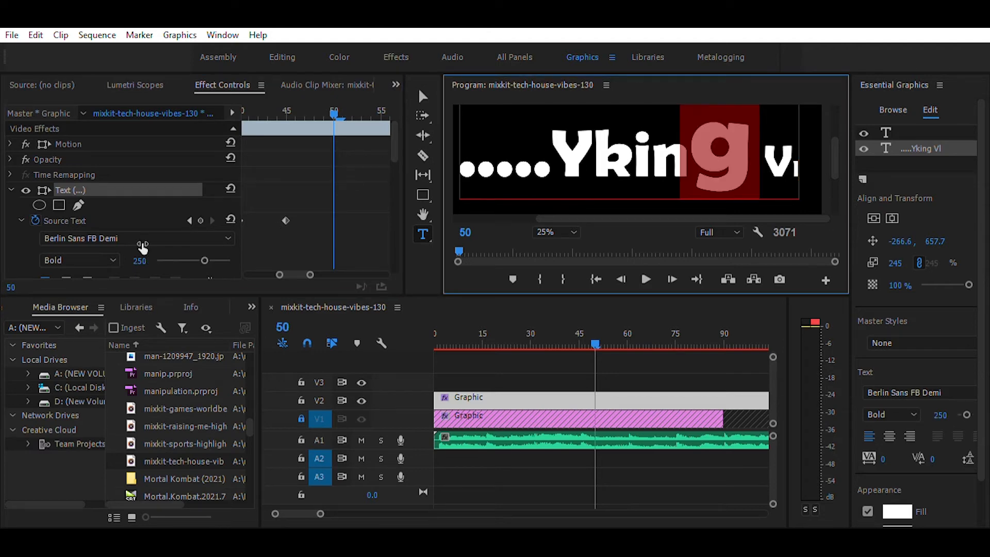
pyautogui.click(142, 259)
pyautogui.write('150')
pyautogui.press('Return')
# Step: At frame 50, set the letter V's font size to 250 and the letter l's to 100
pyautogui.moveTo(774, 163); pyautogui.dragTo(739, 163)
pyautogui.click(143, 259)
pyautogui.write('250')
pyautogui.moveTo(819, 170); pyautogui.dragTo(810, 170)
pyautogui.click(142, 259)
pyautogui.write('100')
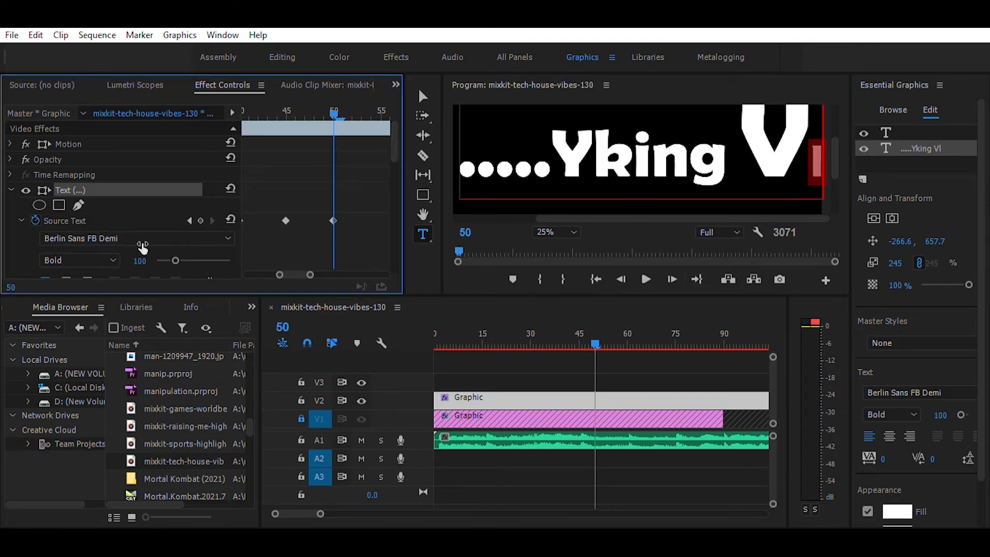
pyautogui.press('Return')
# Step: Fit the whole frame in the program preview and shift the text leftward to a position of about -710.4, 630.7
pyautogui.click(560, 228)
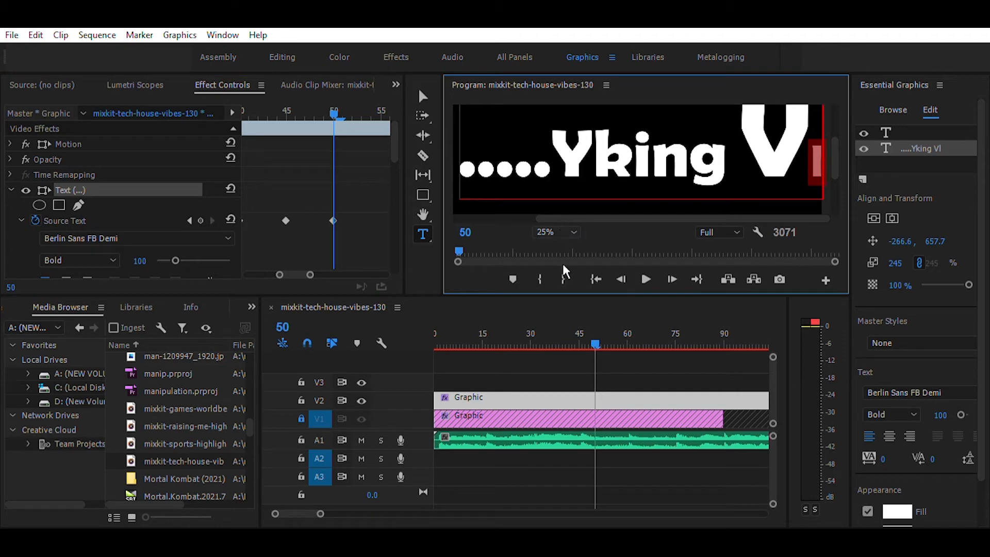
pyautogui.click(551, 292)
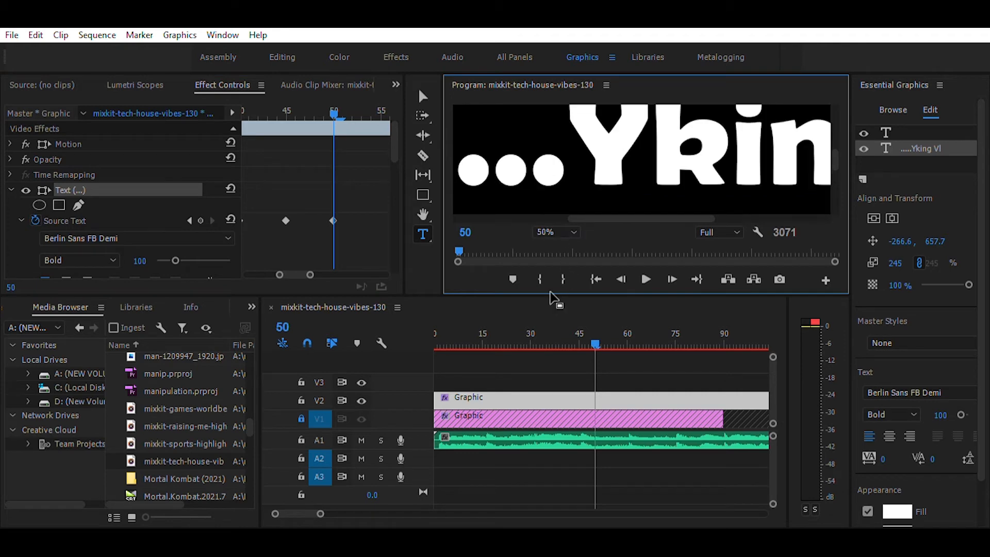
pyautogui.click(558, 232)
pyautogui.click(558, 240)
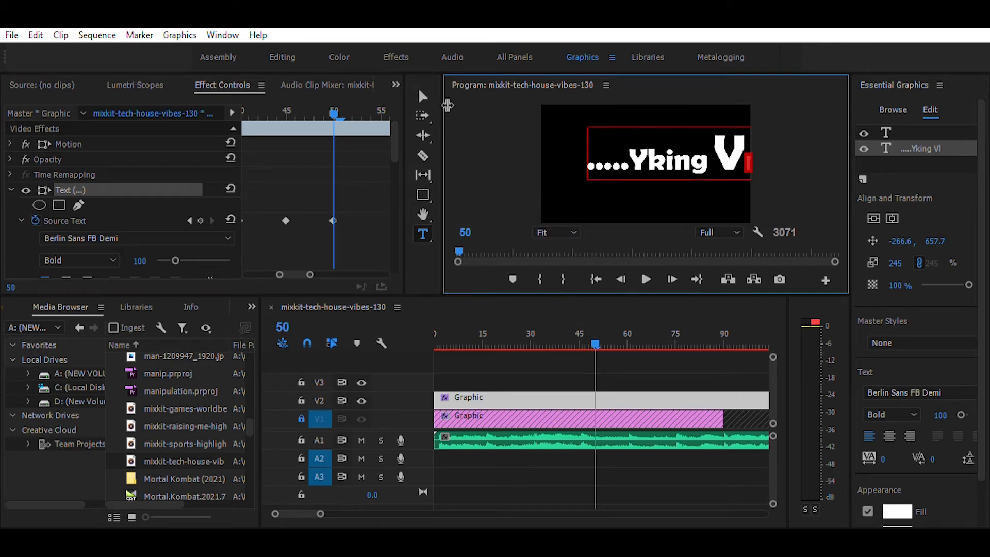
pyautogui.click(424, 96)
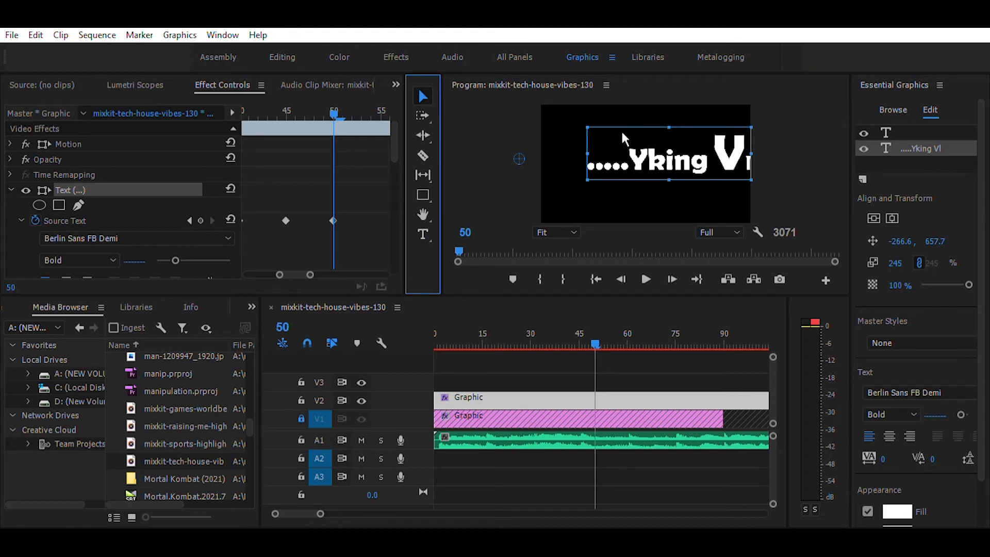
pyautogui.moveTo(645, 149); pyautogui.dragTo(609, 148)
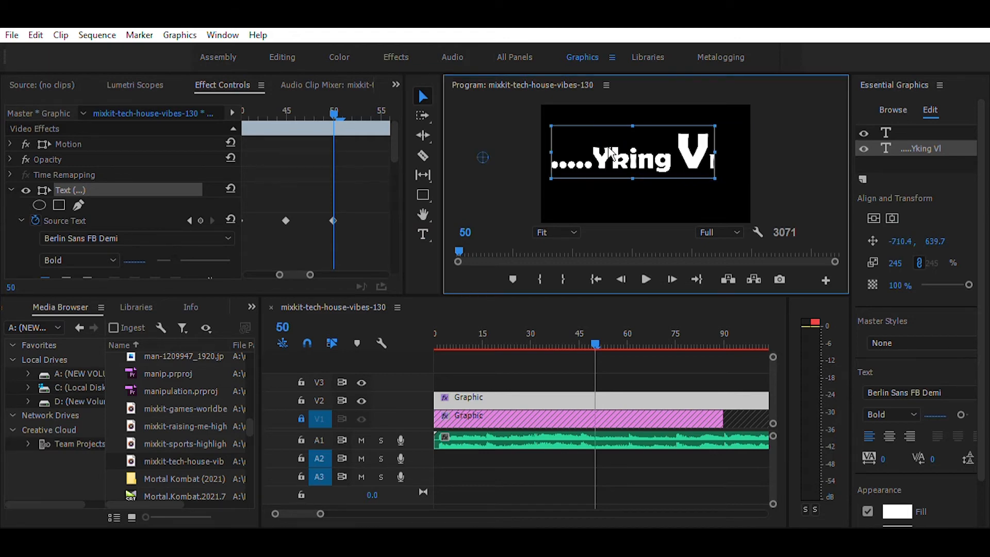
pyautogui.moveTo(716, 154); pyautogui.dragTo(716, 153)
# Step: At frame 50, add the letter o after the l in the text
pyautogui.doubleClick(712, 155)
pyautogui.write('l')
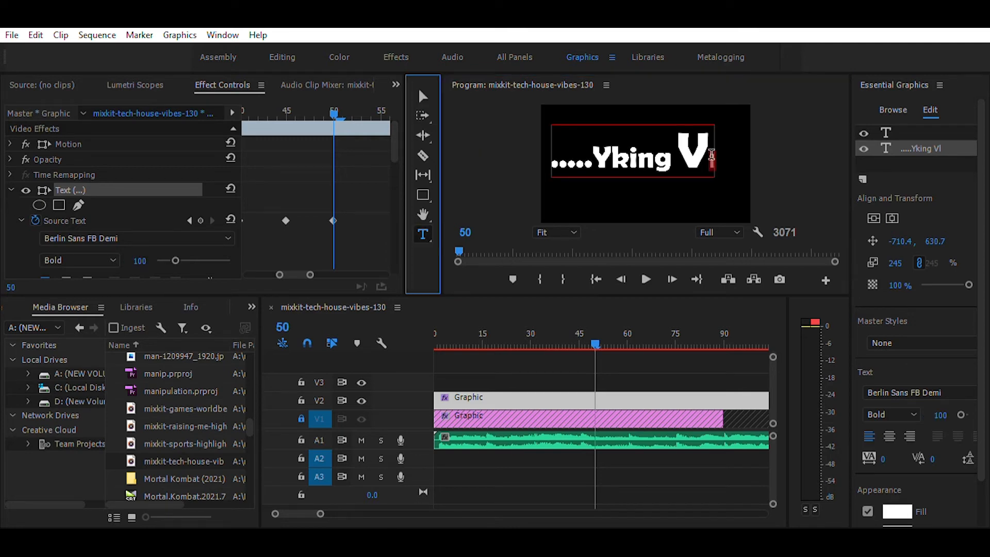
pyautogui.write('o')
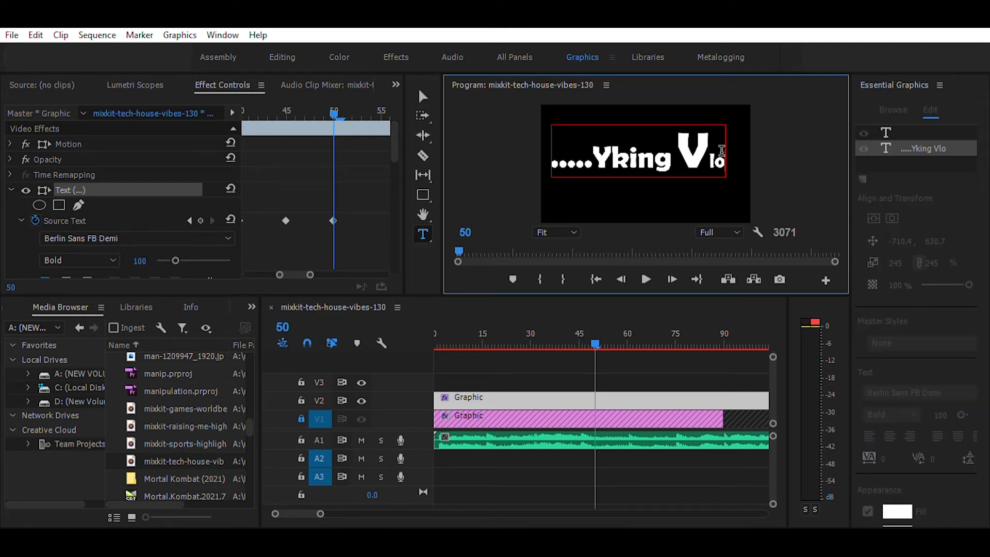
# Step: Move the playhead to frame 55 and set the letter V's font size to 150
pyautogui.click(281, 107)
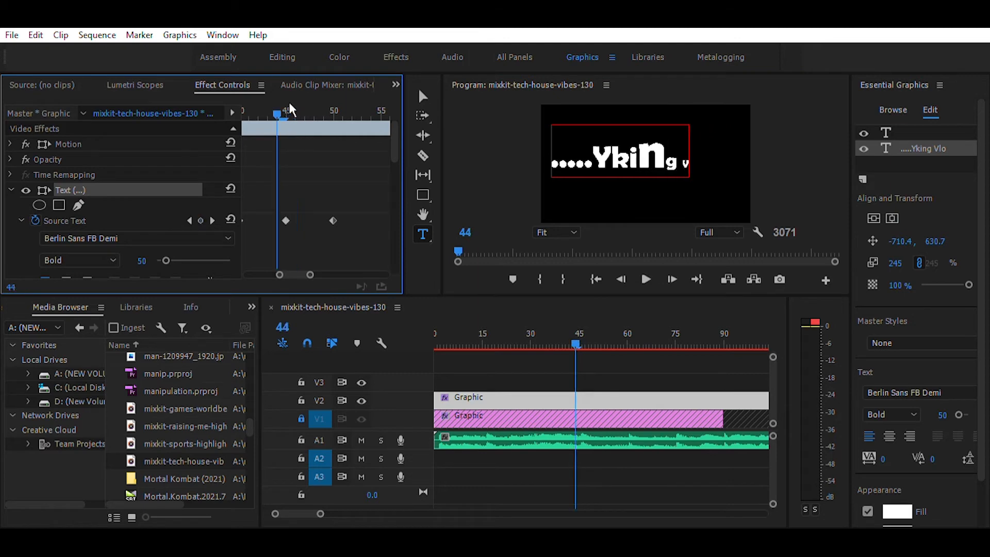
pyautogui.moveTo(289, 103); pyautogui.dragTo(389, 105)
pyautogui.moveTo(713, 148); pyautogui.dragTo(696, 160)
pyautogui.click(139, 261)
pyautogui.write('150')
pyautogui.press('Return')
# Step: At frame 55, set the letter l's font size to 250 and the letter o's to 100
pyautogui.click(139, 261)
pyautogui.write('250')
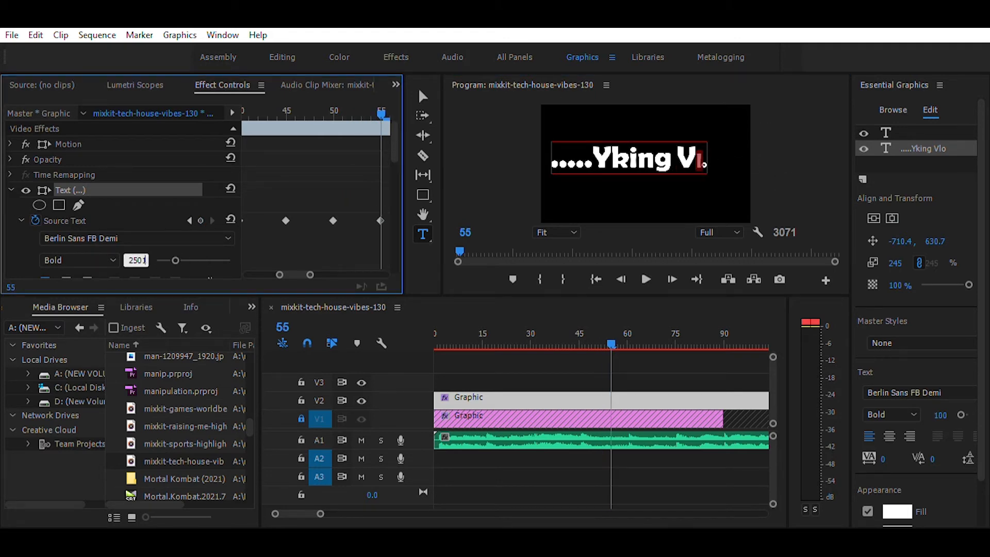
pyautogui.press('BackSpace')
pyautogui.press('Return')
pyautogui.moveTo(716, 159); pyautogui.dragTo(710, 160)
pyautogui.click(139, 259)
pyautogui.write('100')
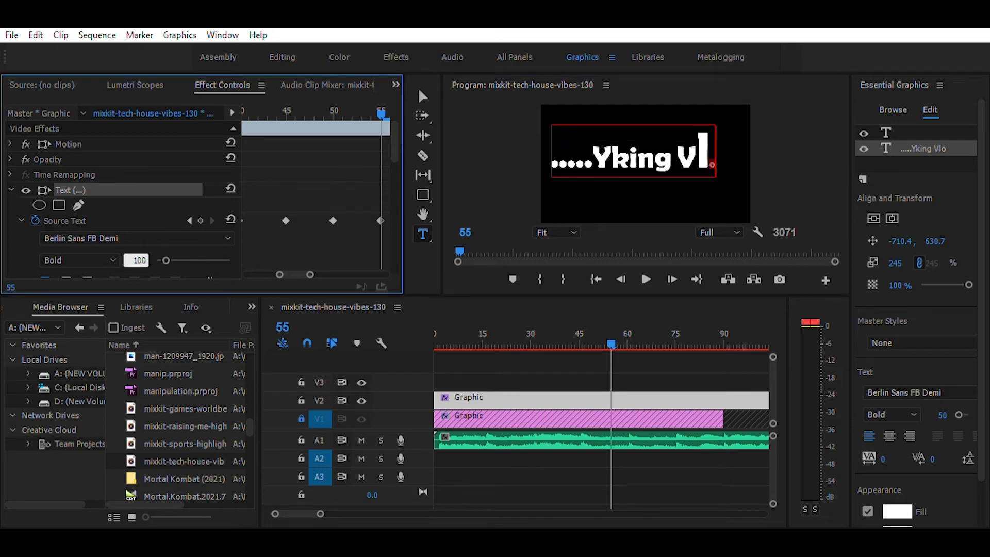
pyautogui.press('Return')
# Step: At frame 55, add the letter g after the o with font size 50
pyautogui.click(139, 259)
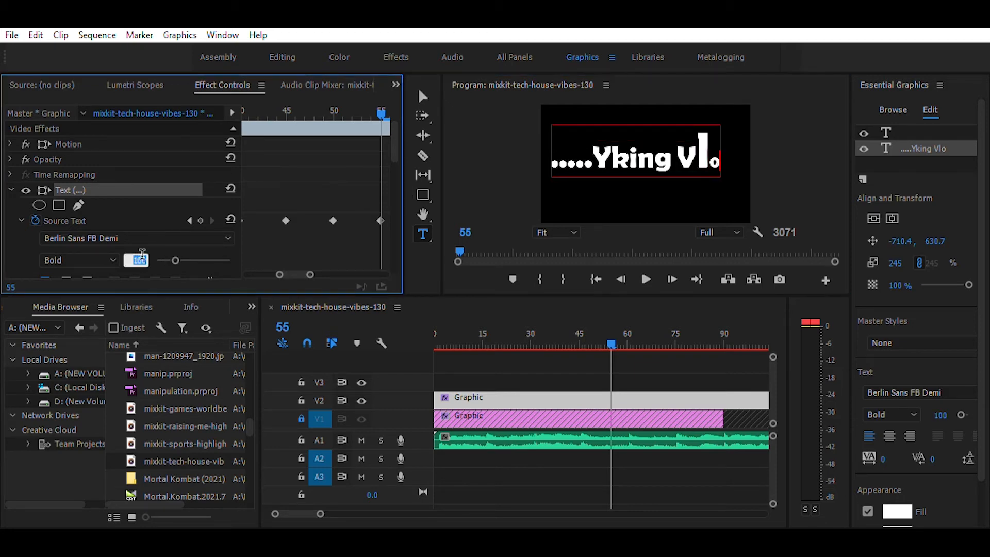
pyautogui.write('50')
pyautogui.press('Return')
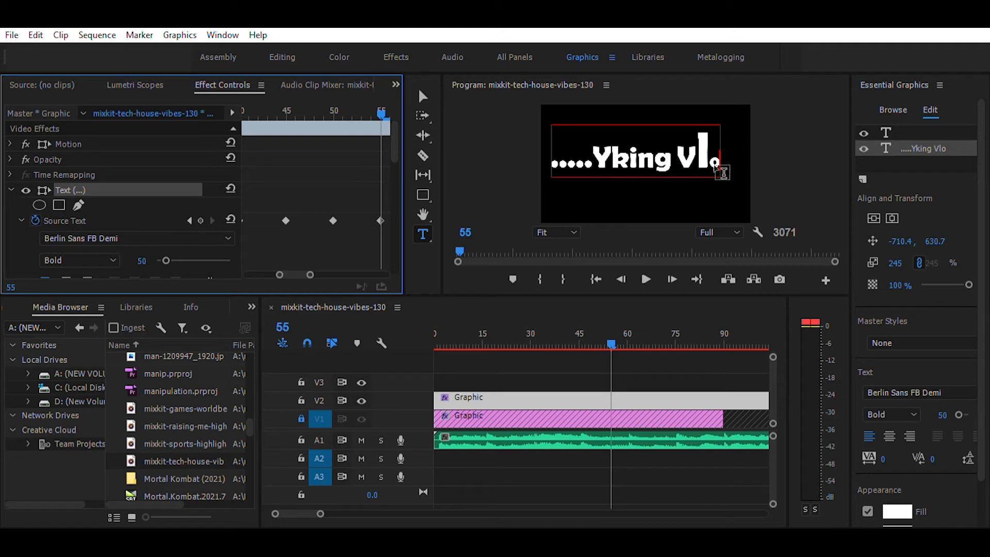
pyautogui.click(721, 159)
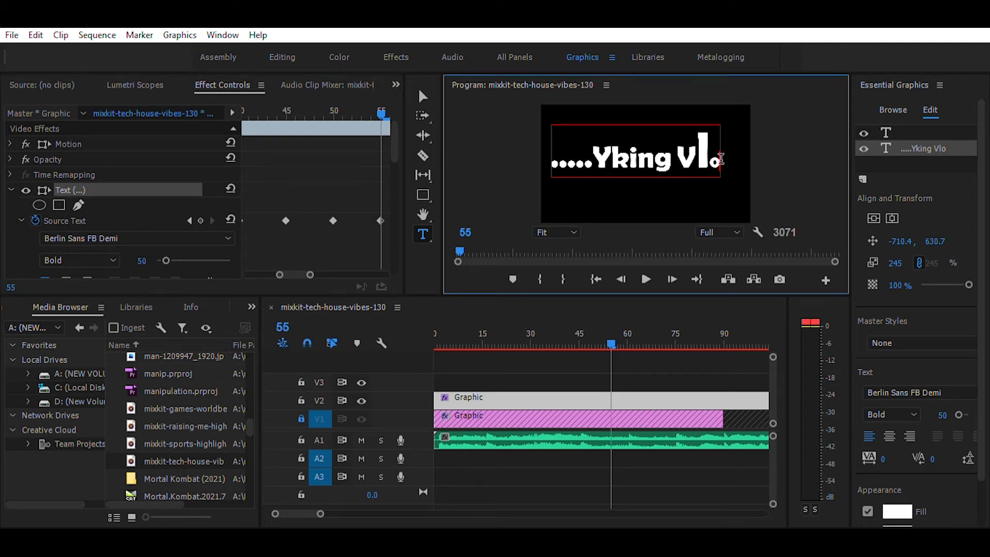
# Step: Move the playhead to frame 60 and set the letter l's font size to 150
pyautogui.moveTo(294, 118); pyautogui.dragTo(385, 110)
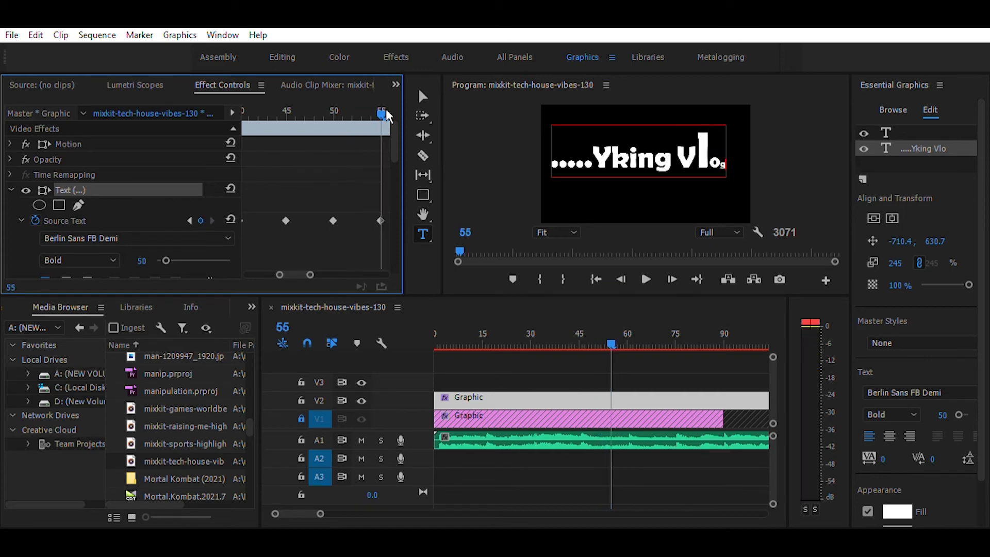
pyautogui.moveTo(303, 271); pyautogui.dragTo(311, 272)
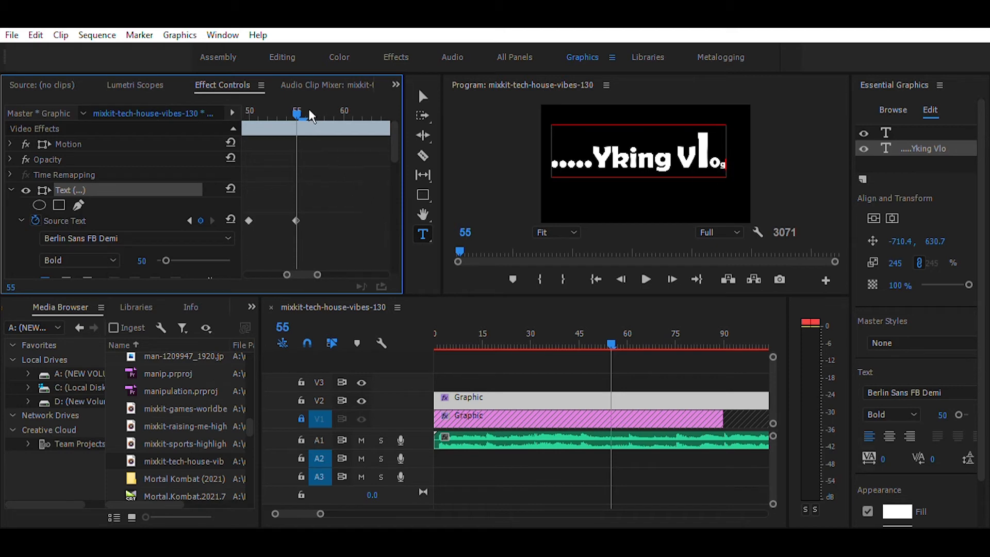
pyautogui.moveTo(306, 108); pyautogui.dragTo(366, 110)
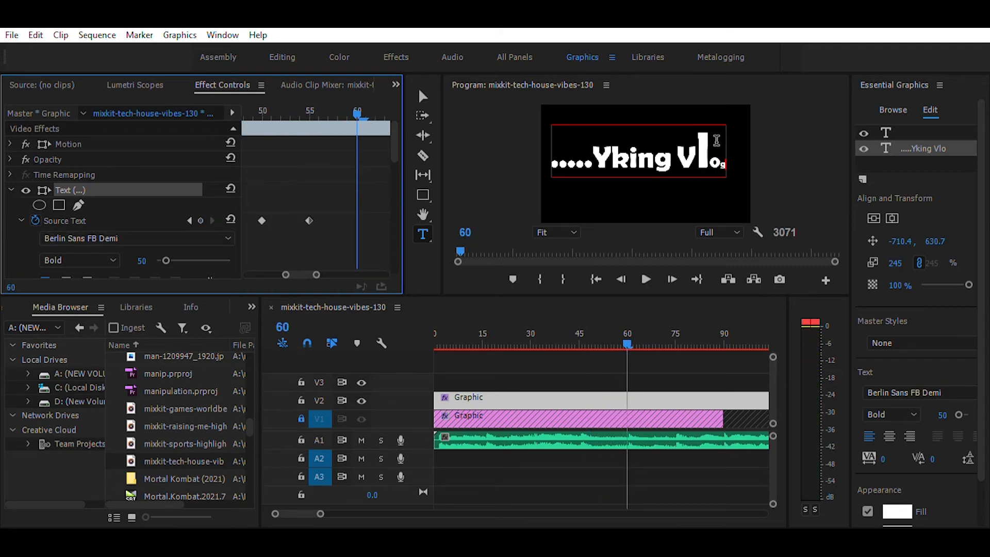
pyautogui.click(142, 261)
pyautogui.write('150')
pyautogui.press('Return')
# Step: At frame 60, set the letter o's font size to 250 and the final letter g's to 100
pyautogui.moveTo(712, 140); pyautogui.dragTo(705, 166)
pyautogui.click(140, 261)
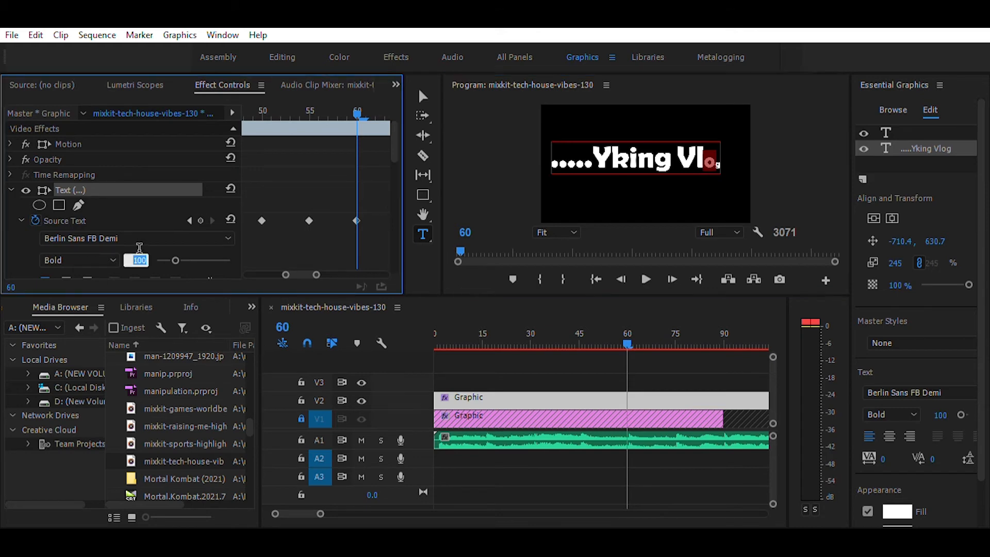
pyautogui.write('250')
pyautogui.press('Return')
pyautogui.moveTo(739, 164); pyautogui.dragTo(730, 164)
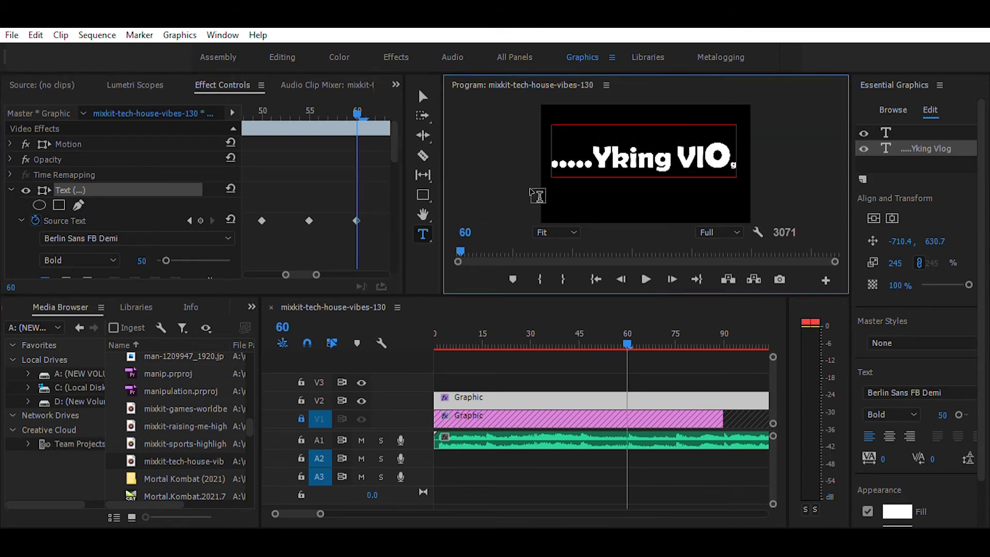
pyautogui.click(140, 260)
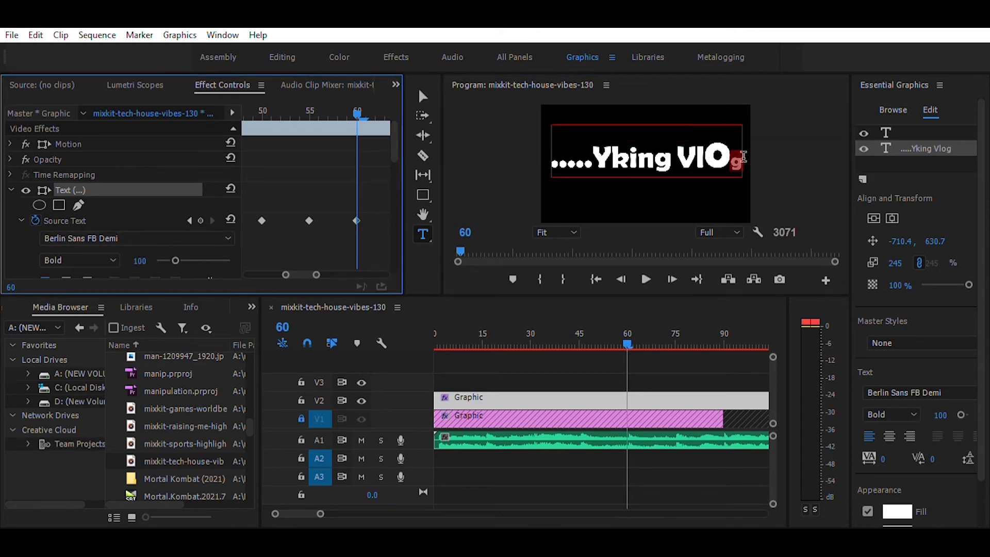
# Step: At frame 60, add the letter s after the g with font size 50
pyautogui.click(743, 158)
pyautogui.write('s')
pyautogui.moveTo(750, 170); pyautogui.dragTo(743, 171)
pyautogui.click(140, 260)
pyautogui.write('50')
pyautogui.press('Return')
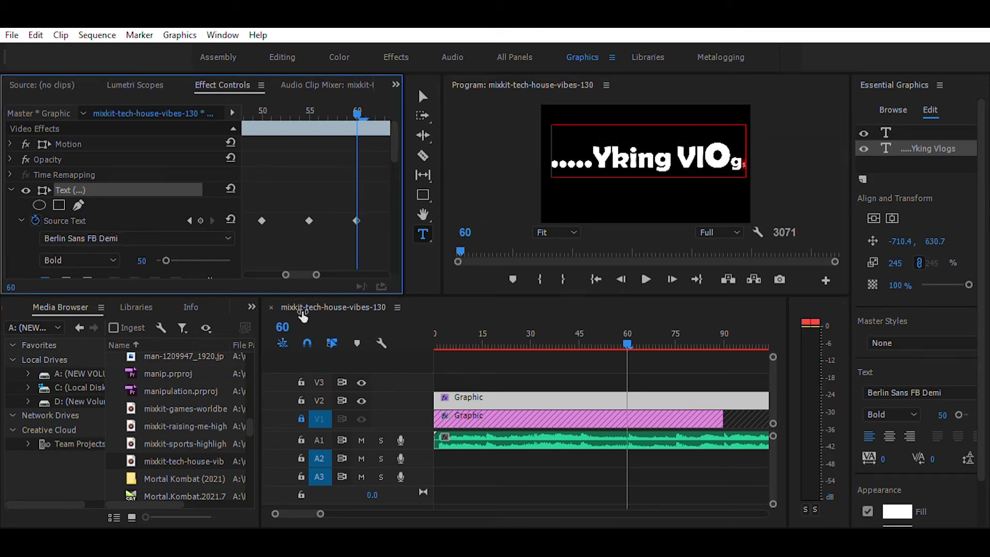
# Step: Move the playhead to frame 65 and set the font sizes of the letters o, g and s to 150, 250 and 100
pyautogui.hscroll(3, 310, 267)
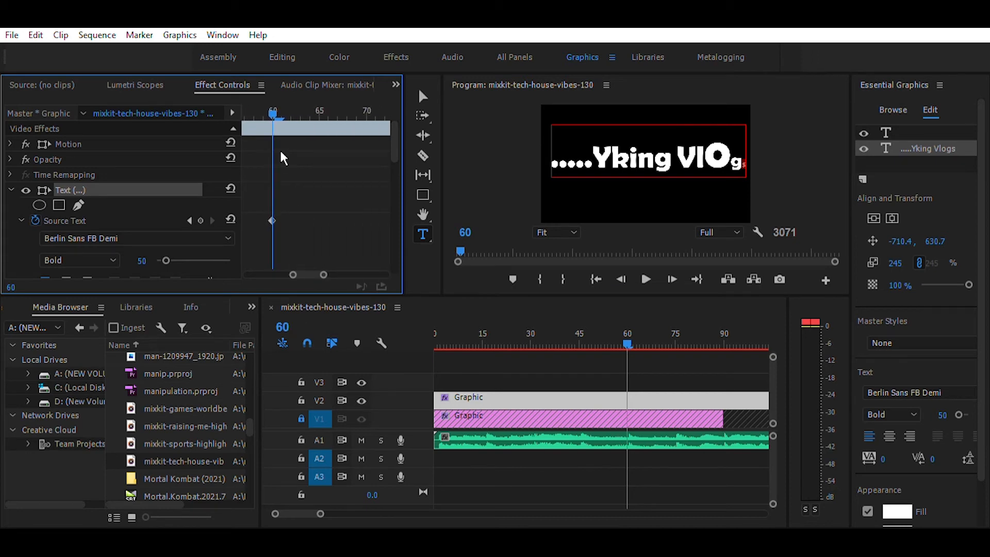
pyautogui.moveTo(279, 111); pyautogui.dragTo(319, 114)
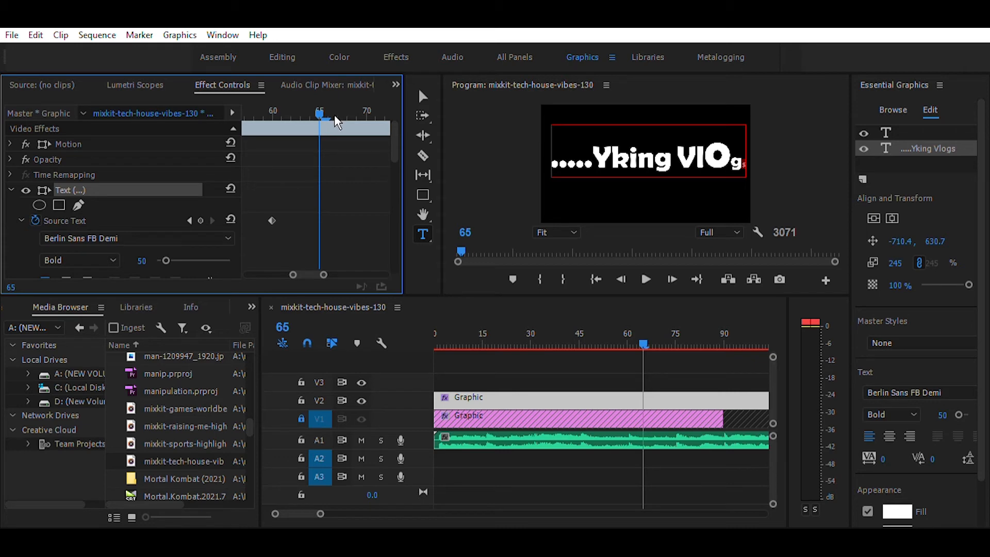
pyautogui.moveTo(732, 155)
pyautogui.mouseDown()
pyautogui.moveTo(703, 157)
pyautogui.moveTo(719, 162)
pyautogui.mouseUp()
pyautogui.click(139, 261)
pyautogui.write('150')
pyautogui.press('Return')
pyautogui.click(140, 260)
pyautogui.write('250')
pyautogui.press('Return')
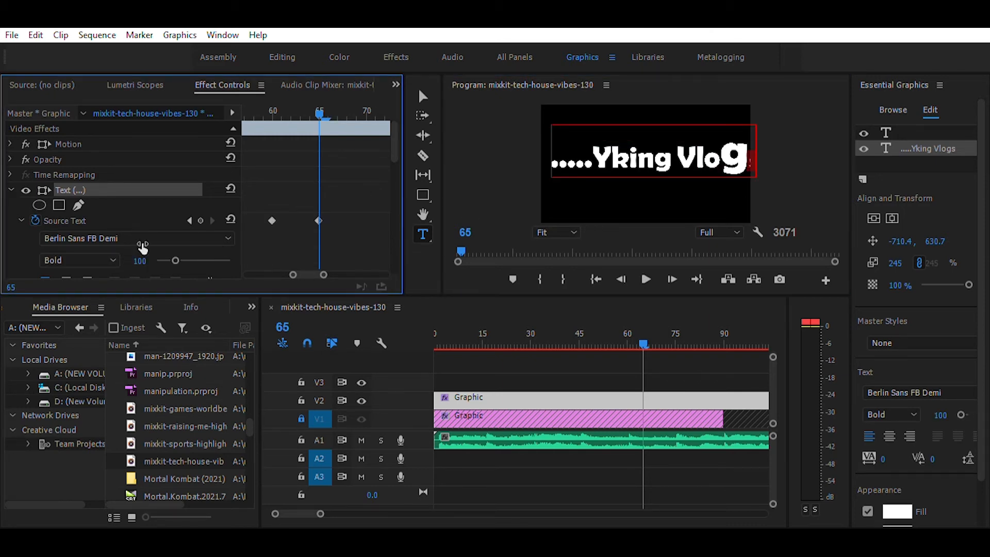
# Step: Scale the text layer down to 179% and reposition it inside the frame at -523.7, 630.7
pyautogui.press('v')
pyautogui.moveTo(761, 119); pyautogui.dragTo(686, 132)
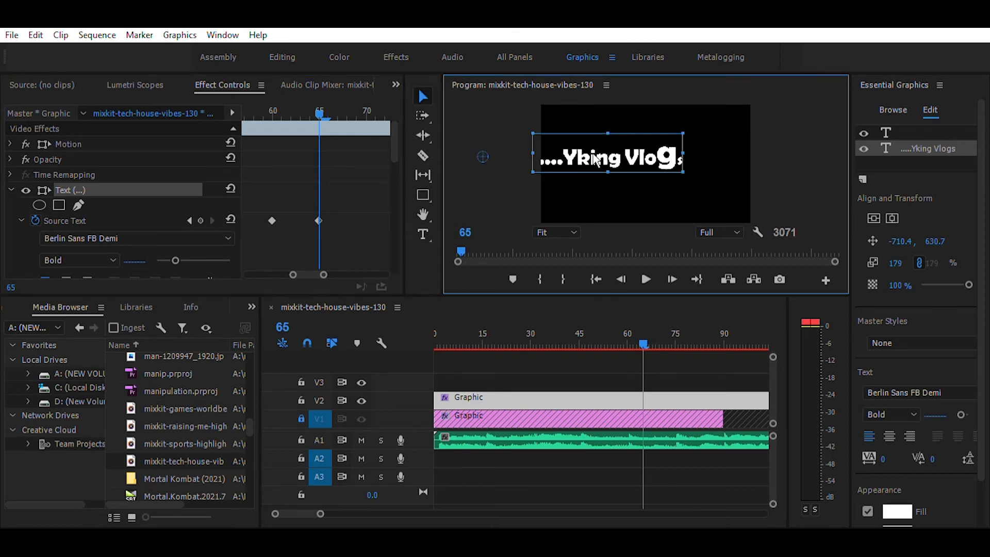
pyautogui.moveTo(593, 154); pyautogui.dragTo(608, 154)
# Step: At frame 65, add a period after the letter s with font size 50
pyautogui.press('t')
pyautogui.moveTo(701, 160); pyautogui.dragTo(693, 161)
pyautogui.click(565, 228)
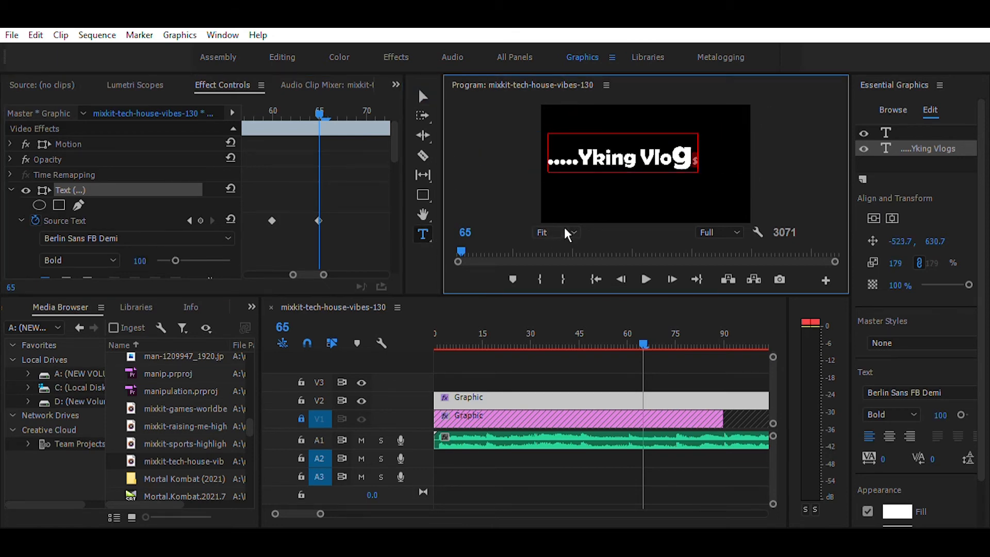
pyautogui.click(586, 296)
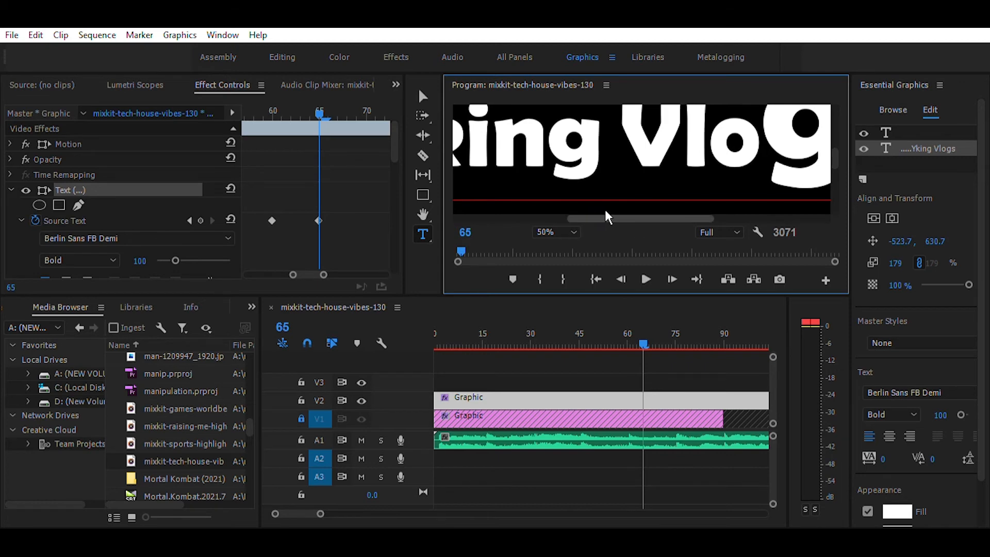
pyautogui.moveTo(606, 218); pyautogui.dragTo(660, 218)
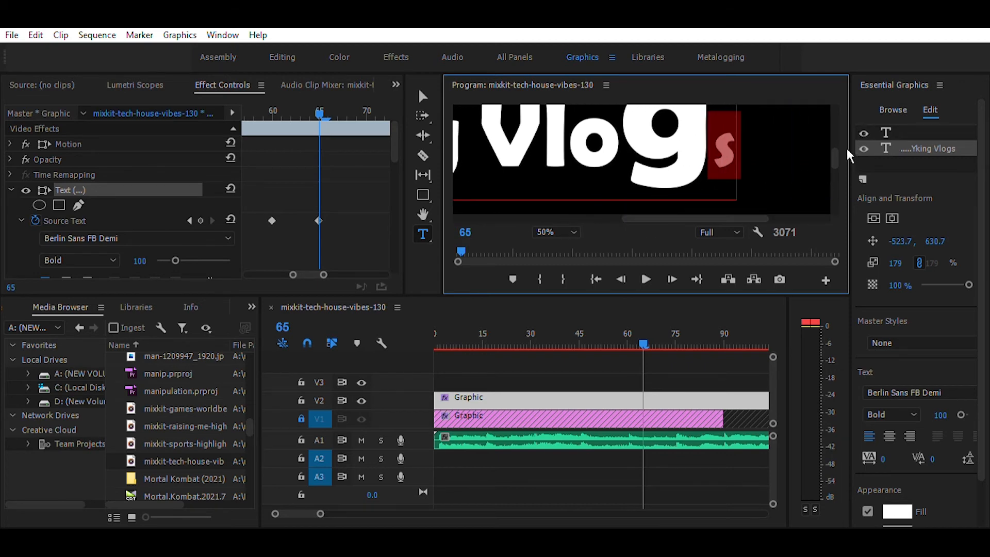
pyautogui.moveTo(840, 150); pyautogui.dragTo(840, 143)
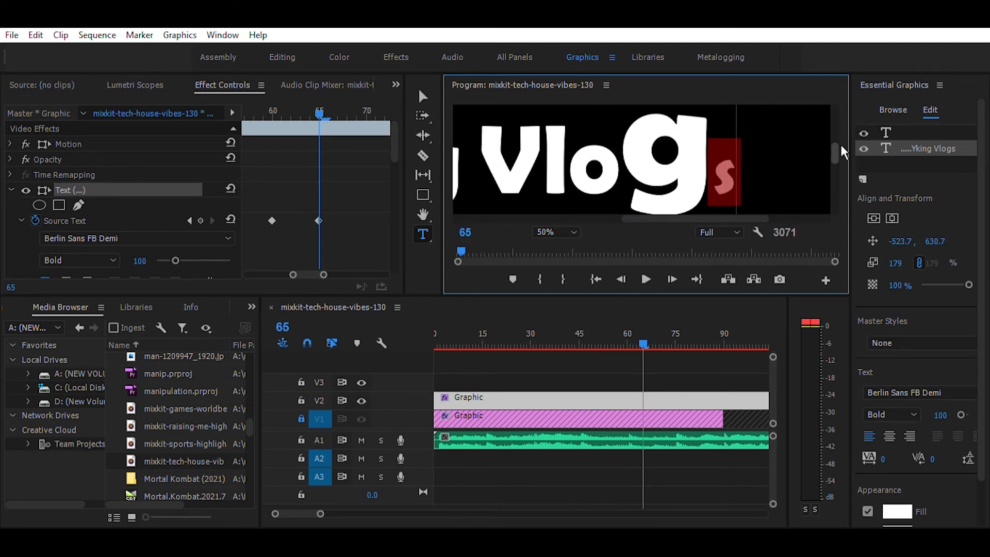
pyautogui.click(706, 178)
pyautogui.click(295, 109)
pyautogui.moveTo(295, 109); pyautogui.dragTo(325, 104)
pyautogui.moveTo(726, 172); pyautogui.dragTo(735, 174)
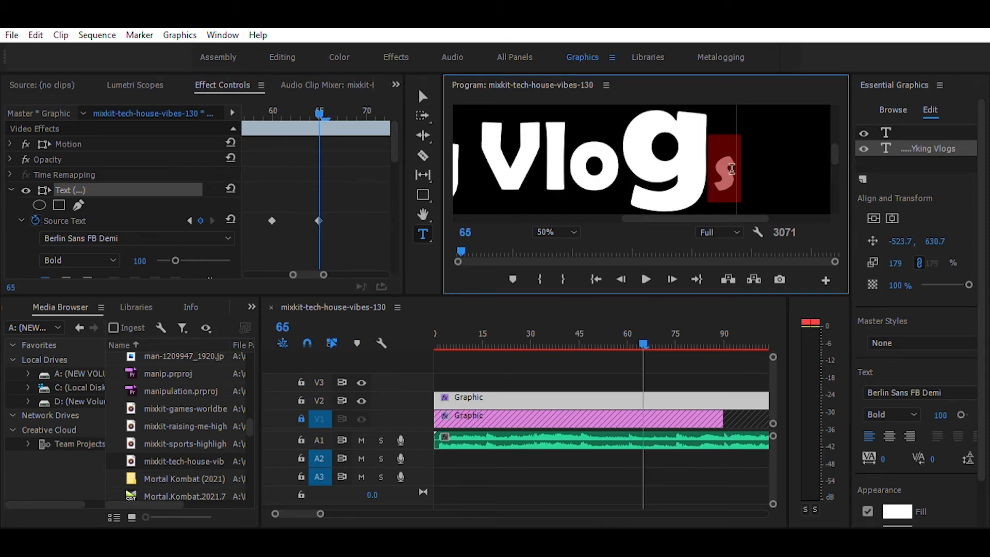
pyautogui.press('Right')
pyautogui.write('.')
pyautogui.hotkey('shift', 'Left')
pyautogui.click(140, 260)
pyautogui.write('50')
pyautogui.press('Return')
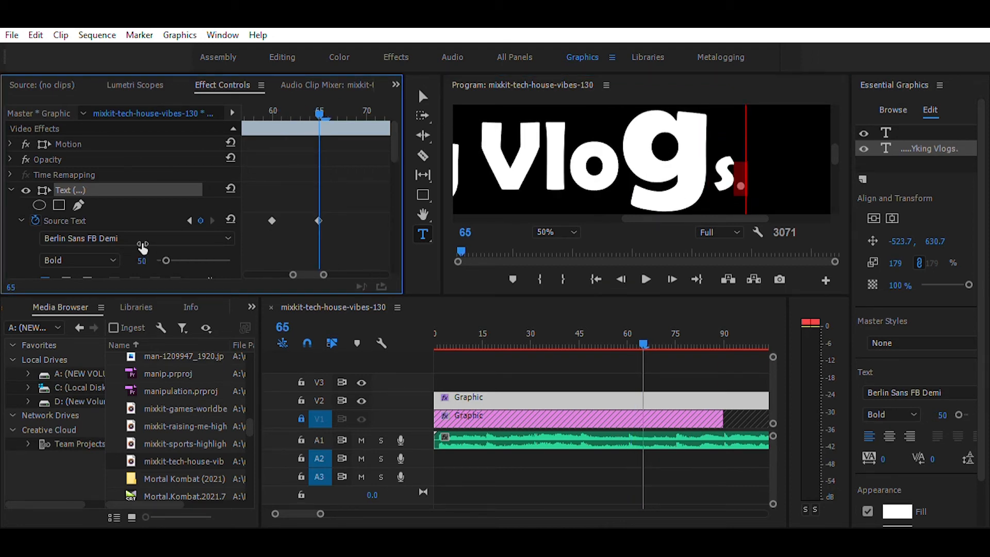
# Step: Move the playhead to frame 70 and set the letter g's font size to 150 and the s's to 250
pyautogui.moveTo(329, 105); pyautogui.dragTo(368, 109)
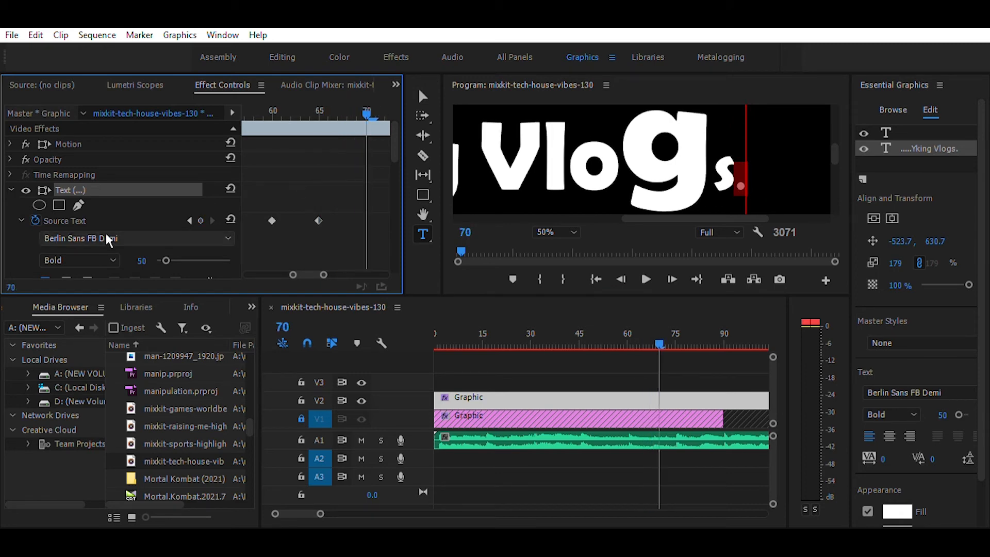
pyautogui.moveTo(723, 140); pyautogui.dragTo(651, 148)
pyautogui.click(141, 260)
pyautogui.write('100')
pyautogui.press('Return')
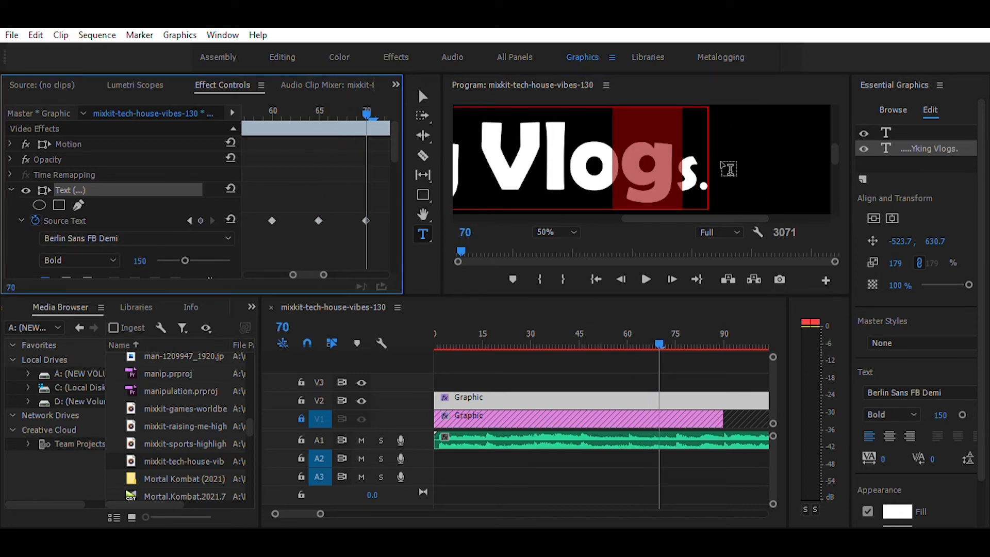
pyautogui.press('Return')
# Step: At frame 70, set the trailing period's font size to 100 and add a second period after it with font size 50
pyautogui.click(139, 260)
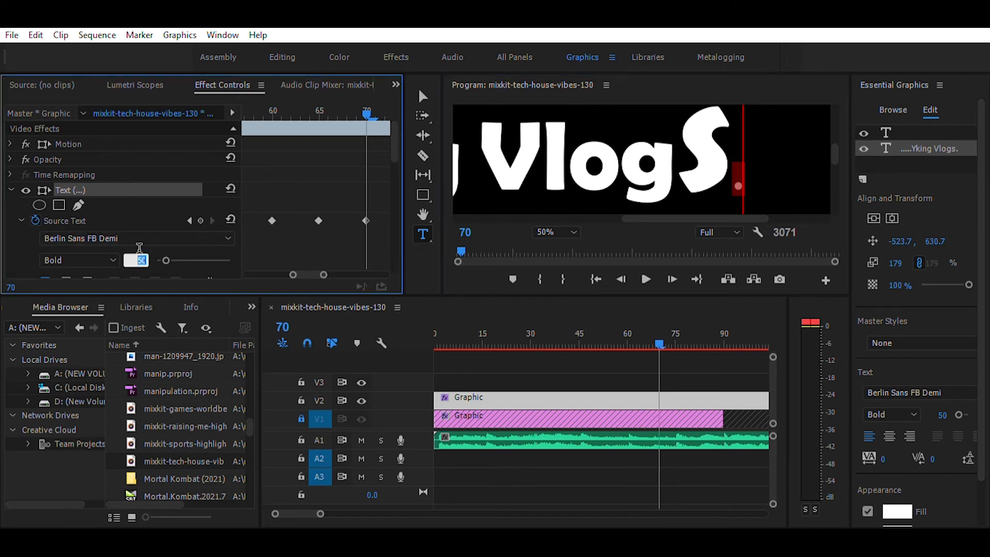
pyautogui.write('100')
pyautogui.press('Return')
pyautogui.click(774, 170)
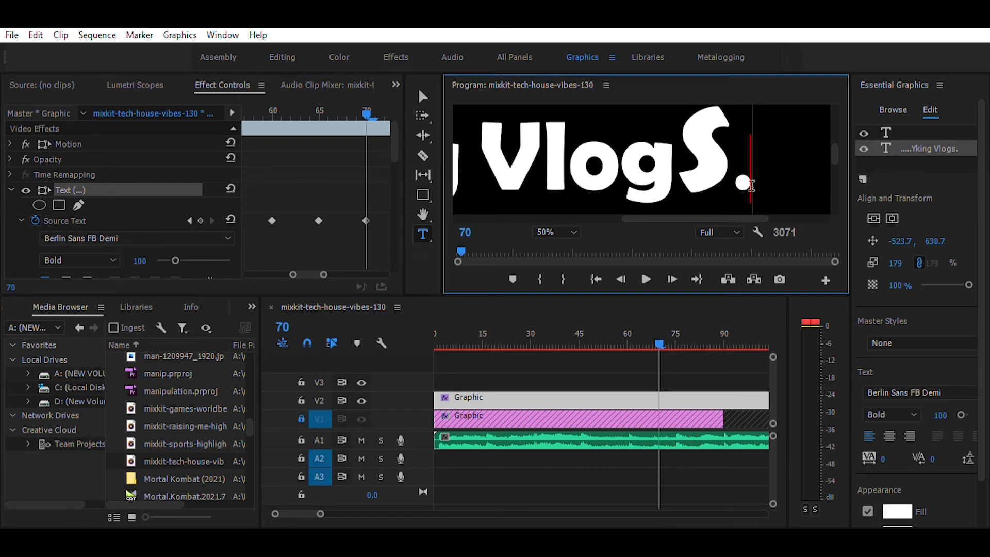
pyautogui.write('.')
pyautogui.moveTo(772, 172); pyautogui.dragTo(754, 173)
pyautogui.click(140, 260)
pyautogui.write('50')
pyautogui.press('Return')
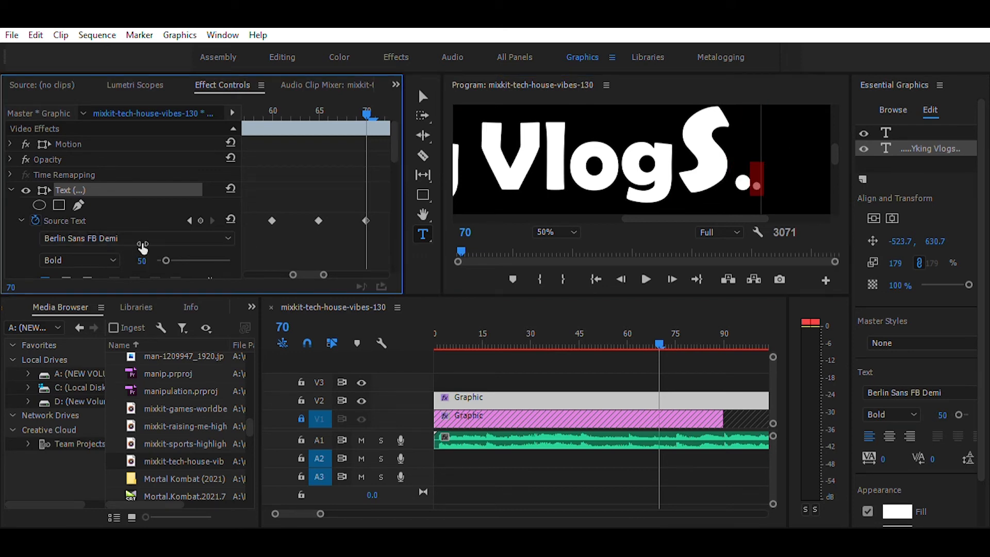
# Step: Move the playhead to frame 75 and set the letter s's font size to 150 and the first trailing period's to 250
pyautogui.moveTo(376, 107)
pyautogui.mouseDown()
pyautogui.moveTo(329, 111)
pyautogui.moveTo(392, 106)
pyautogui.moveTo(367, 110)
pyautogui.moveTo(376, 109)
pyautogui.mouseUp()
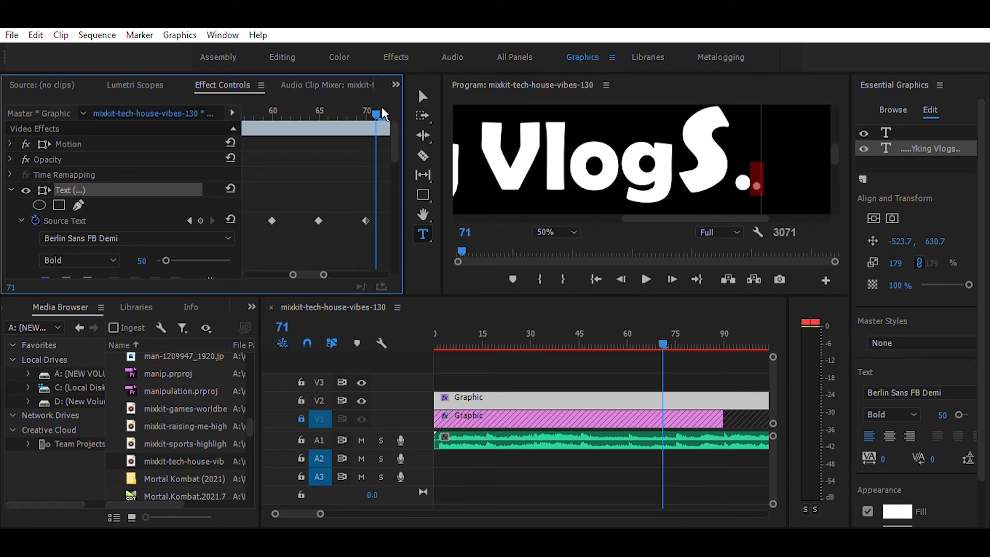
pyautogui.moveTo(382, 107); pyautogui.dragTo(371, 107)
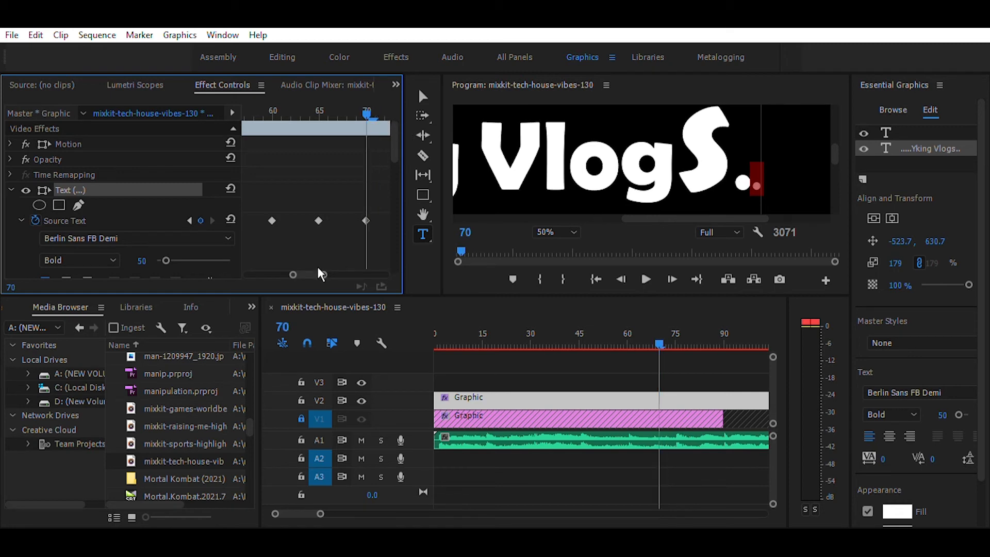
pyautogui.moveTo(317, 266); pyautogui.dragTo(326, 268)
pyautogui.moveTo(274, 111); pyautogui.dragTo(329, 113)
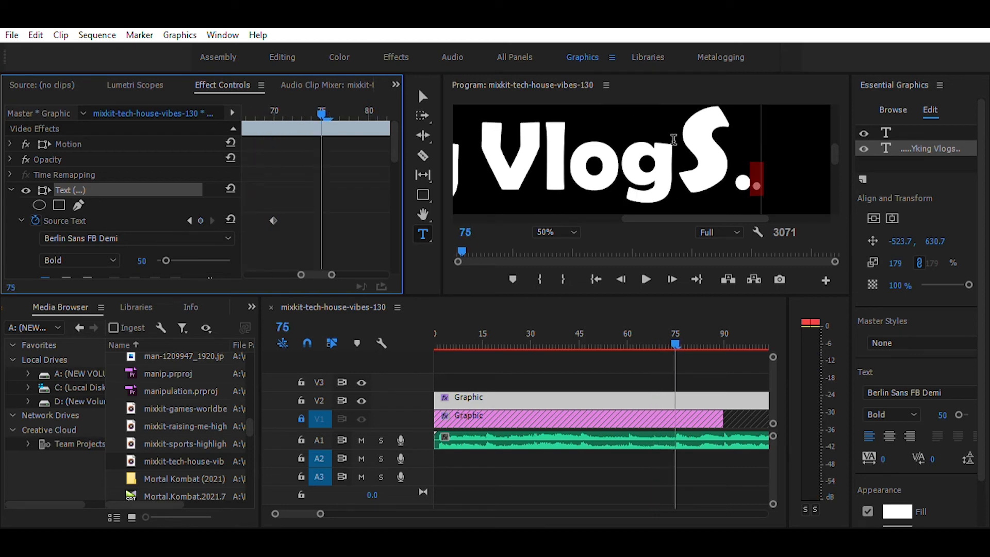
pyautogui.moveTo(675, 140); pyautogui.dragTo(794, 182)
pyautogui.click(142, 261)
pyautogui.write('150')
pyautogui.press('Return')
pyautogui.click(140, 260)
pyautogui.write('250')
pyautogui.press('Return')
# Step: At frame 75, set the second trailing period's font size to 100 and add a third period with font size 50
pyautogui.click(140, 260)
pyautogui.write('100')
pyautogui.press('Return')
pyautogui.click(773, 181)
pyautogui.write('.')
pyautogui.click(139, 261)
pyautogui.write('5')
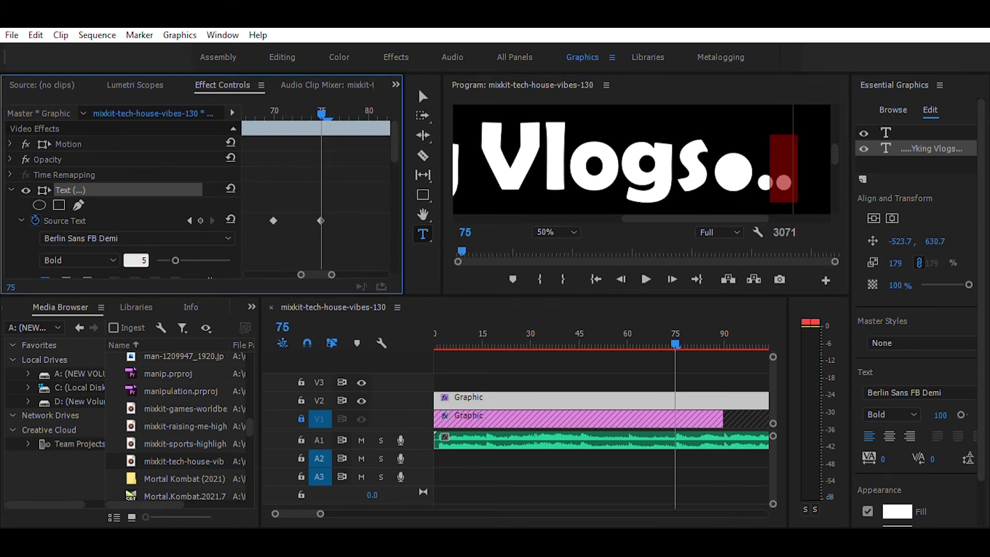
pyautogui.write('0')
pyautogui.press('Return')
pyautogui.click(785, 186)
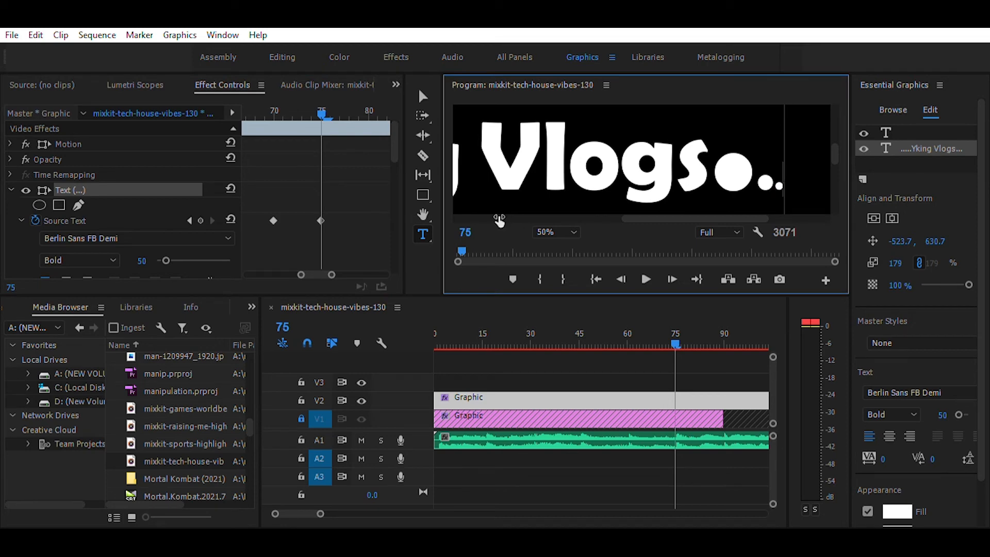
# Step: Move the playhead to frame 80 and set the first trailing period's font size to 150 and the second's to 250
pyautogui.moveTo(321, 117); pyautogui.dragTo(375, 108)
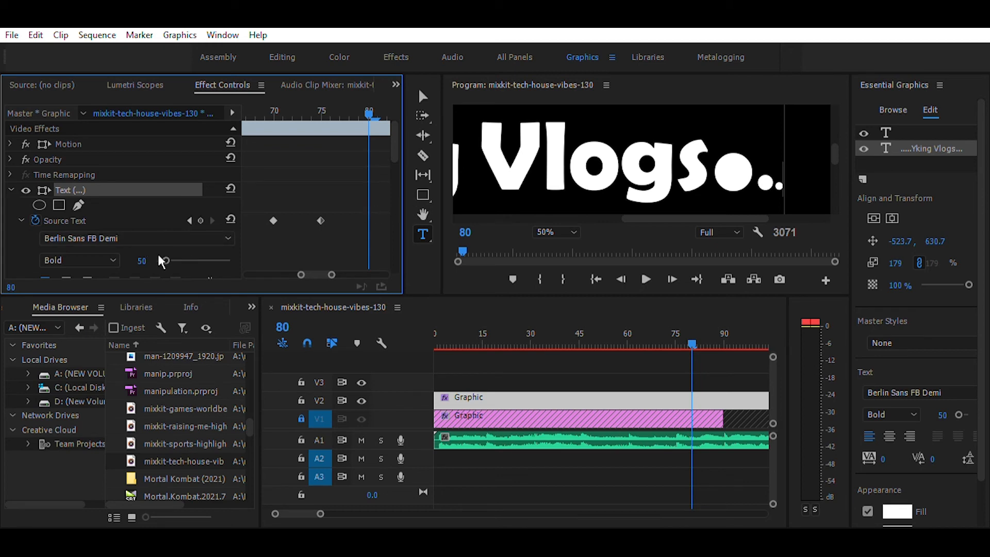
pyautogui.moveTo(688, 170); pyautogui.dragTo(751, 175)
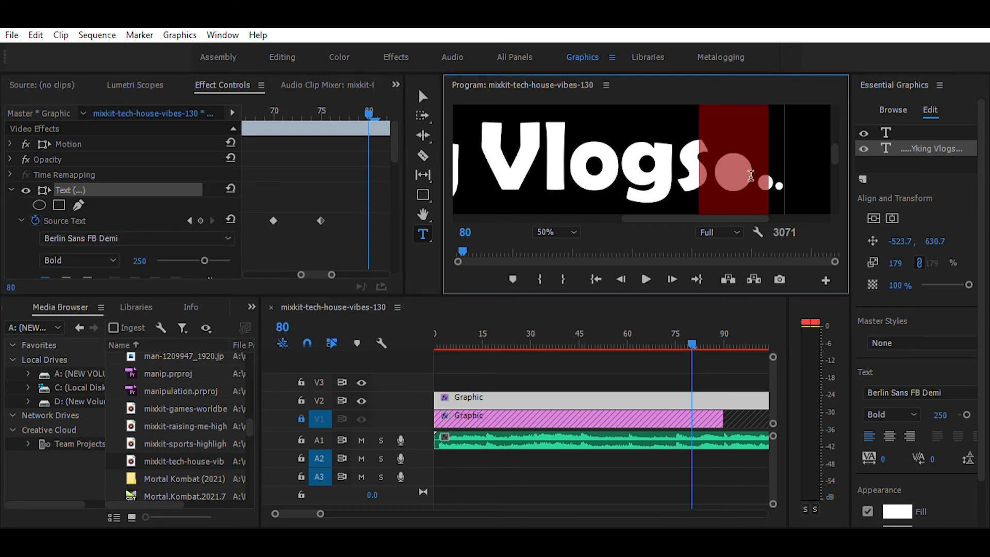
pyautogui.click(138, 259)
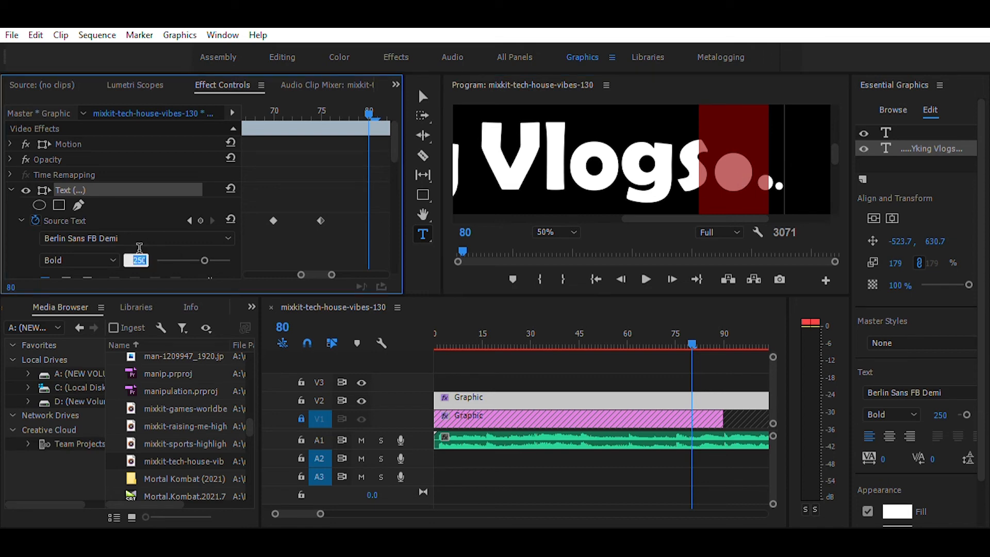
pyautogui.write('100')
pyautogui.press('Return')
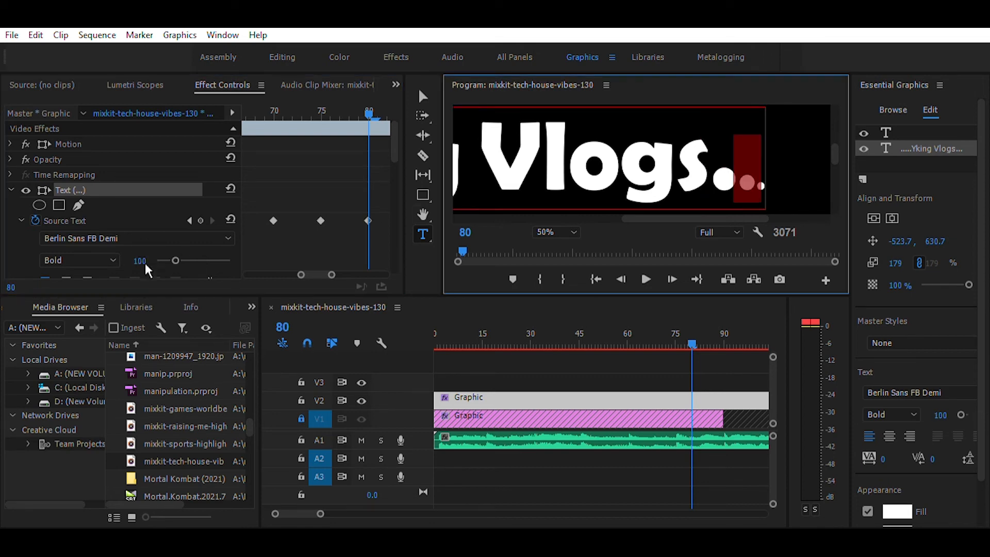
pyautogui.write('250')
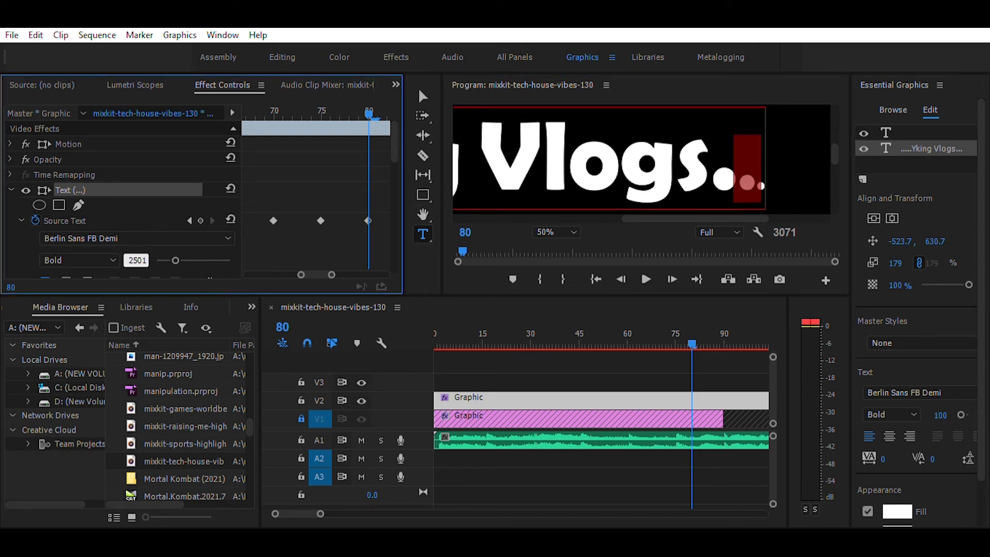
pyautogui.write('1')
pyautogui.press('BackSpace')
pyautogui.press('Return')
# Step: At frame 80, set the third trailing period's font size to 100 and add a fourth period with font size 50
pyautogui.press('Right')
pyautogui.hotkey('shift', 'Right')
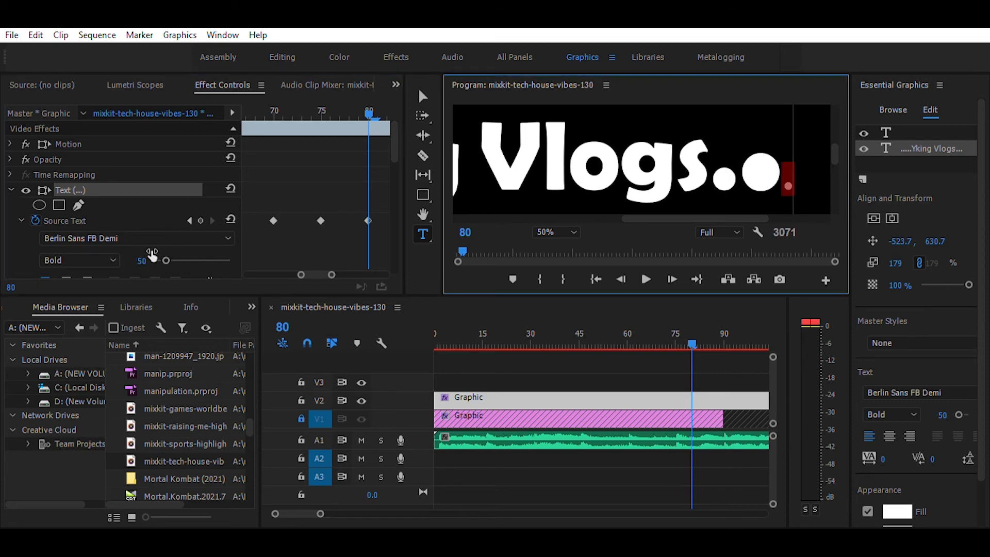
pyautogui.click(142, 259)
pyautogui.write('100')
pyautogui.press('Return')
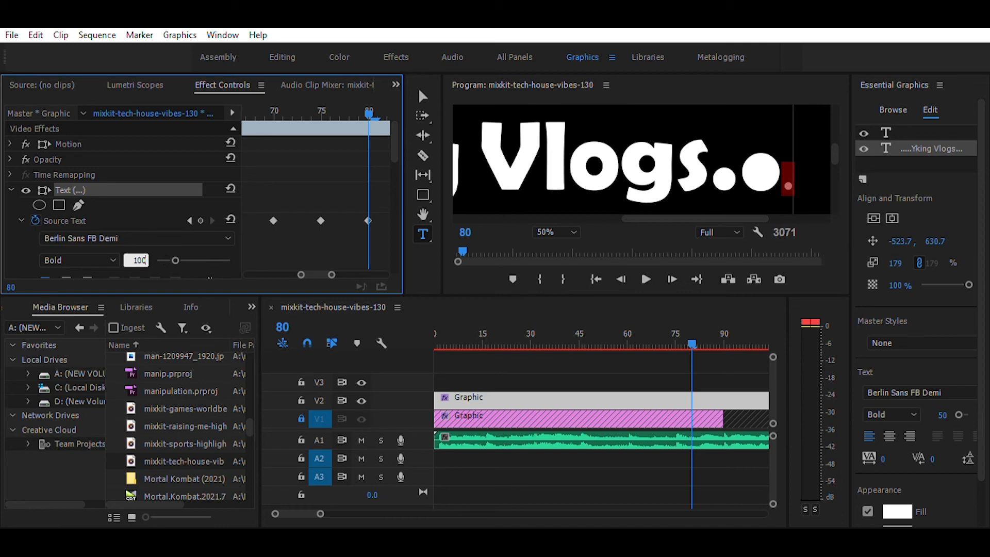
pyautogui.click(806, 187)
pyautogui.hotkey('ctrl', 'z')
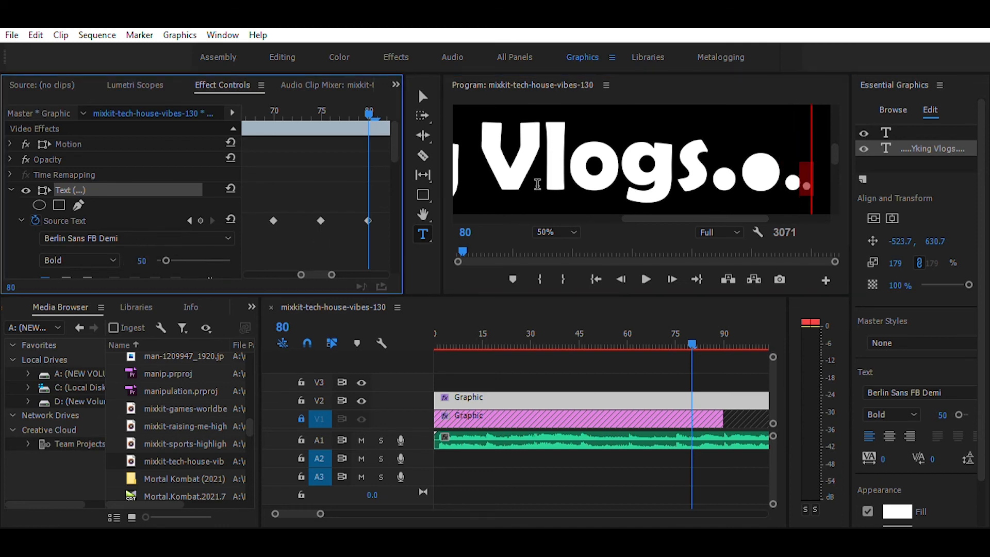
# Step: Move the playhead to frame 85 and set the second, third and fourth trailing periods' font sizes to 150, 250 and 100
pyautogui.moveTo(373, 105)
pyautogui.mouseDown()
pyautogui.moveTo(267, 122)
pyautogui.moveTo(368, 116)
pyautogui.moveTo(378, 124)
pyautogui.mouseUp()
pyautogui.moveTo(331, 264); pyautogui.dragTo(339, 265)
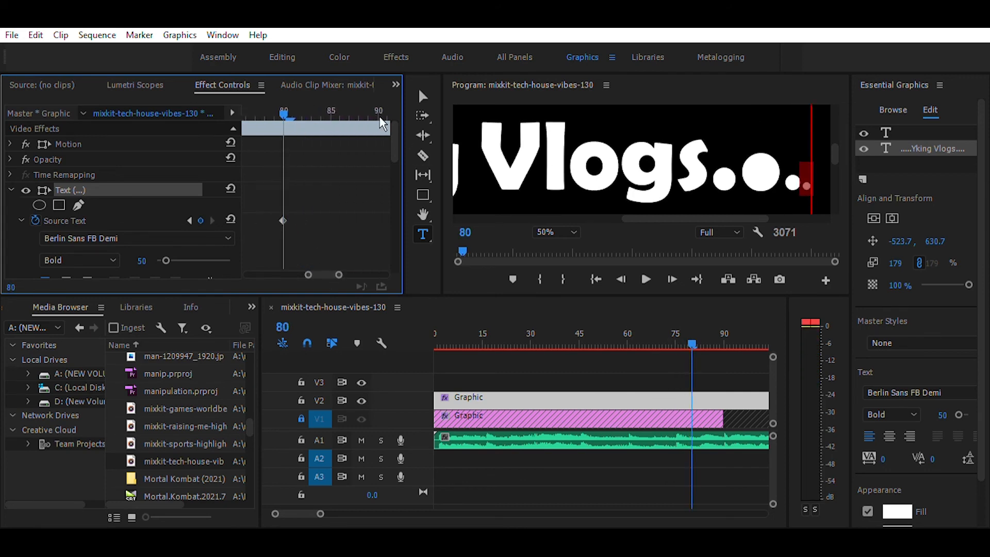
pyautogui.click(339, 110)
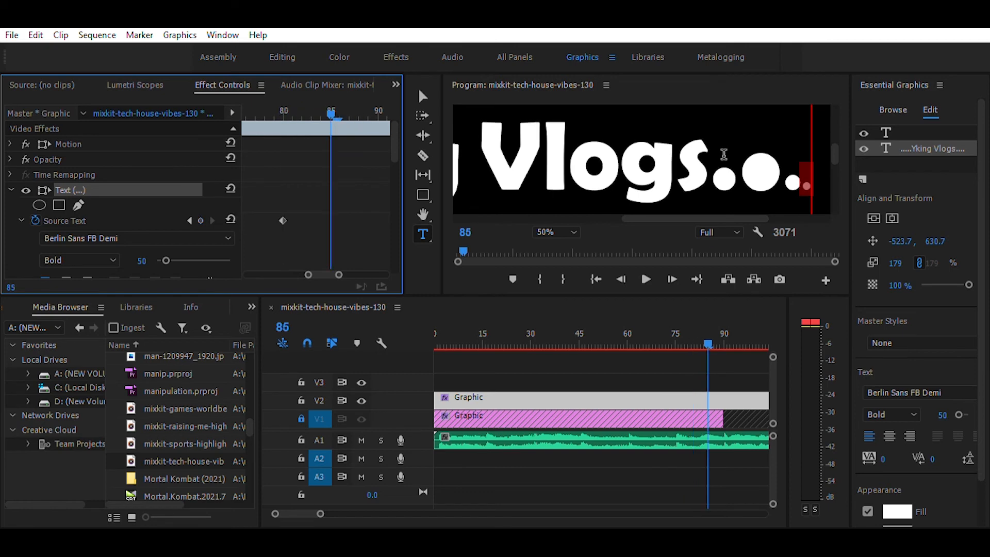
pyautogui.moveTo(796, 170); pyautogui.dragTo(735, 168)
pyautogui.click(140, 257)
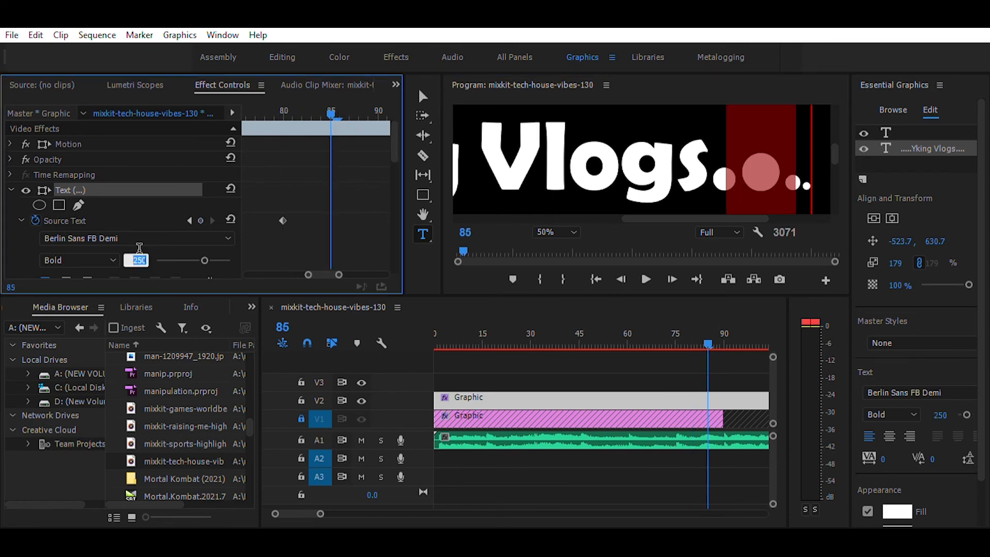
pyautogui.write('100')
pyautogui.press('Return')
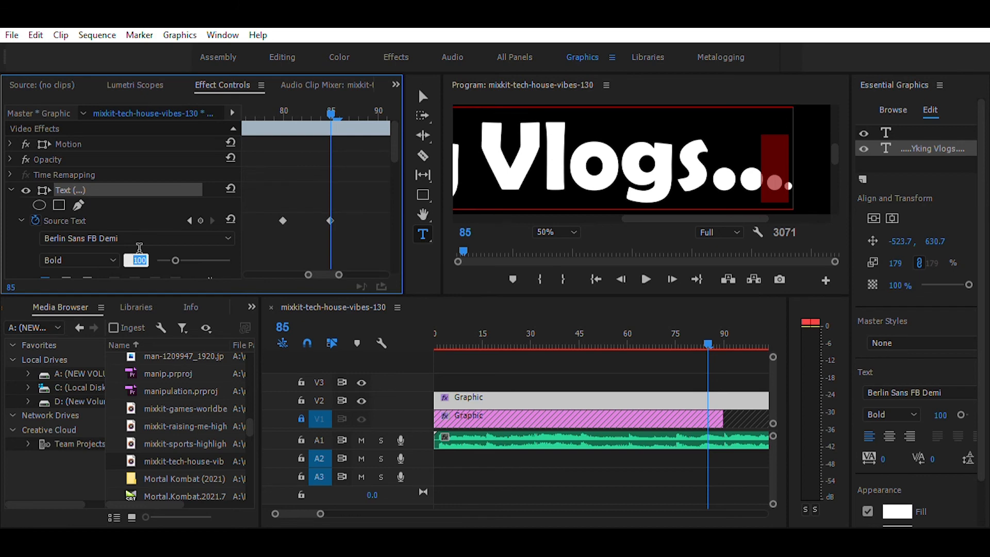
pyautogui.write('50')
pyautogui.press('Return')
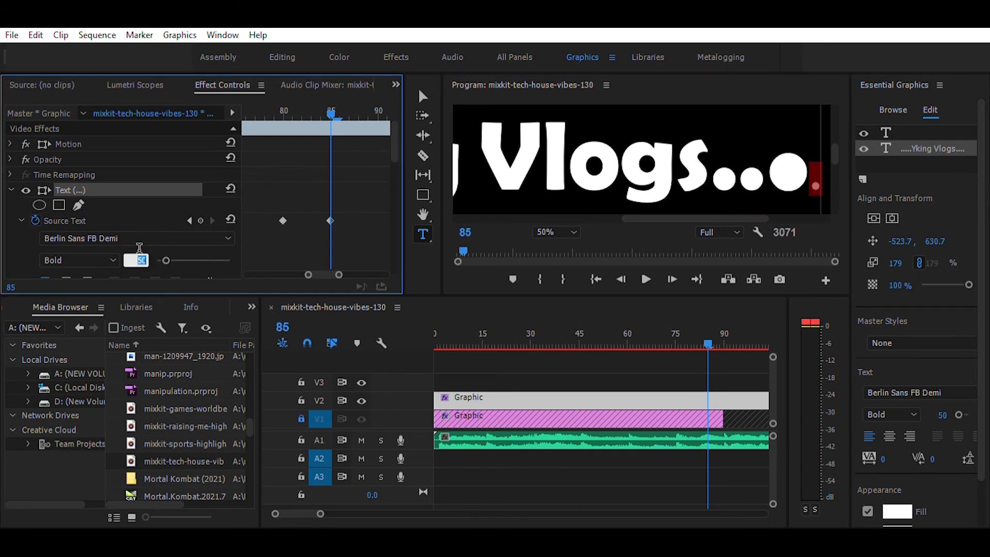
pyautogui.write('100')
pyautogui.press('Return')
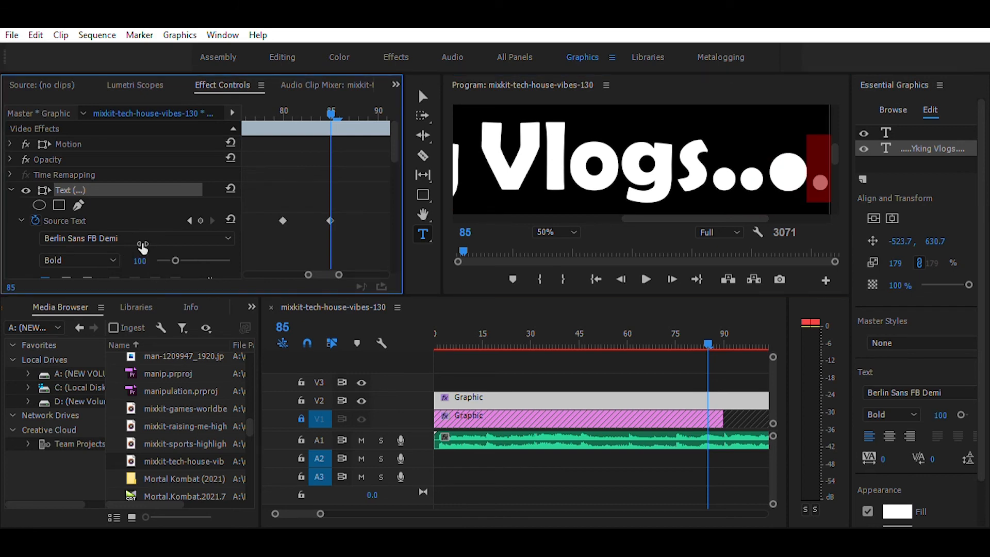
# Step: At frame 85, add a fifth trailing period at the end of the text with font size 50
pyautogui.click(826, 187)
pyautogui.moveTo(724, 218); pyautogui.dragTo(753, 218)
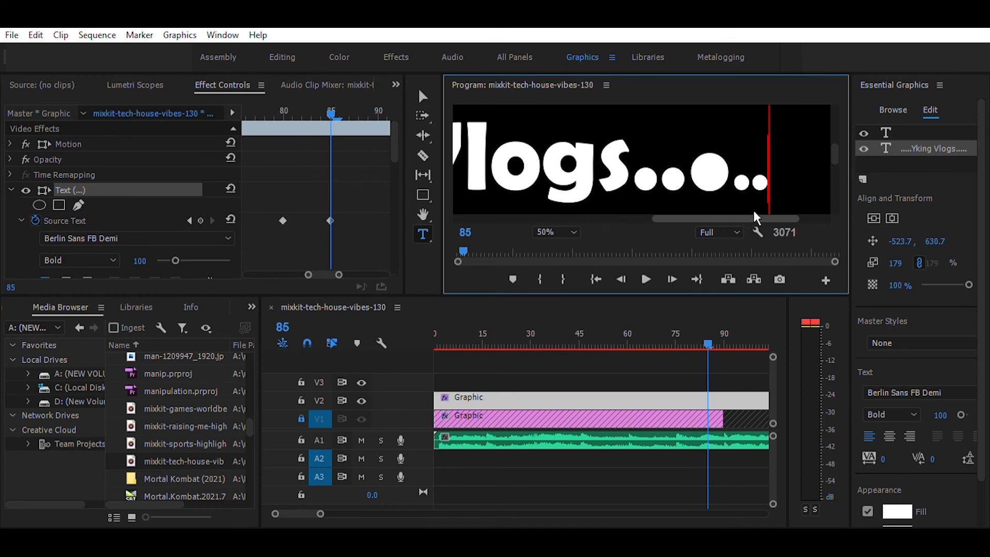
pyautogui.moveTo(757, 182); pyautogui.dragTo(770, 182)
pyautogui.click(139, 261)
pyautogui.write('50')
pyautogui.press('Return')
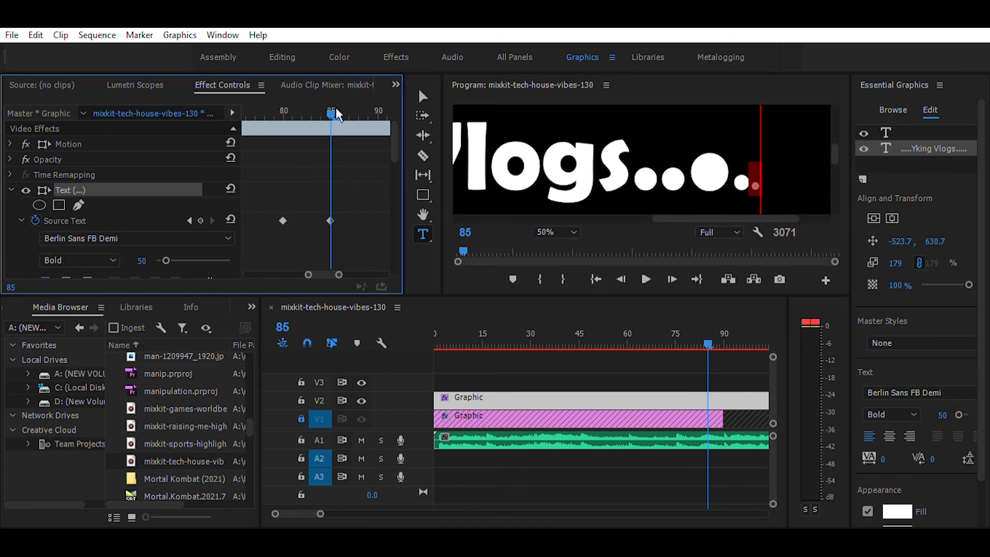
# Step: Move the playhead to frame 90 and set the third trailing period's font size to 150 and the fourth's to 250
pyautogui.moveTo(336, 109); pyautogui.dragTo(388, 100)
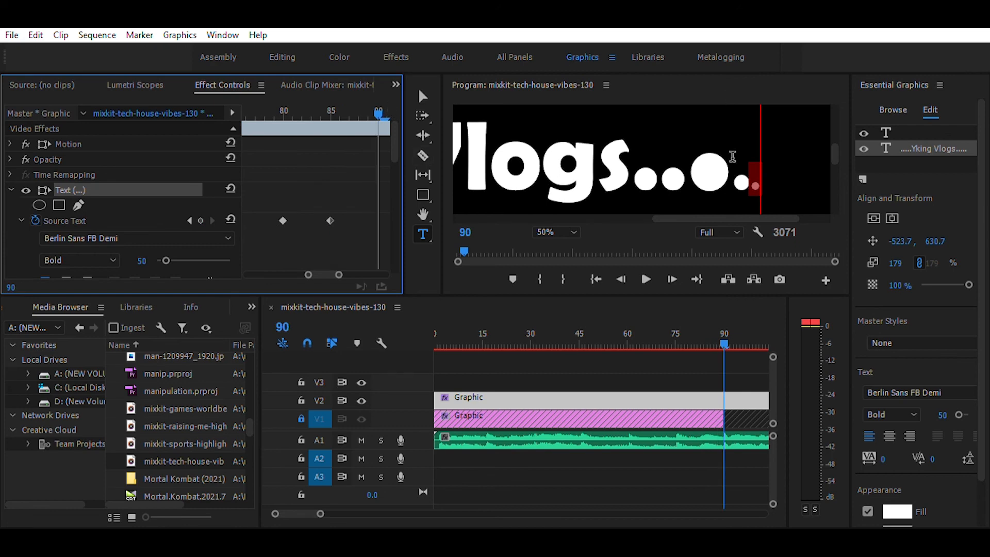
pyautogui.moveTo(733, 157); pyautogui.dragTo(708, 175)
pyautogui.click(140, 261)
pyautogui.write('150')
pyautogui.press('Return')
pyautogui.click(139, 256)
pyautogui.write('250')
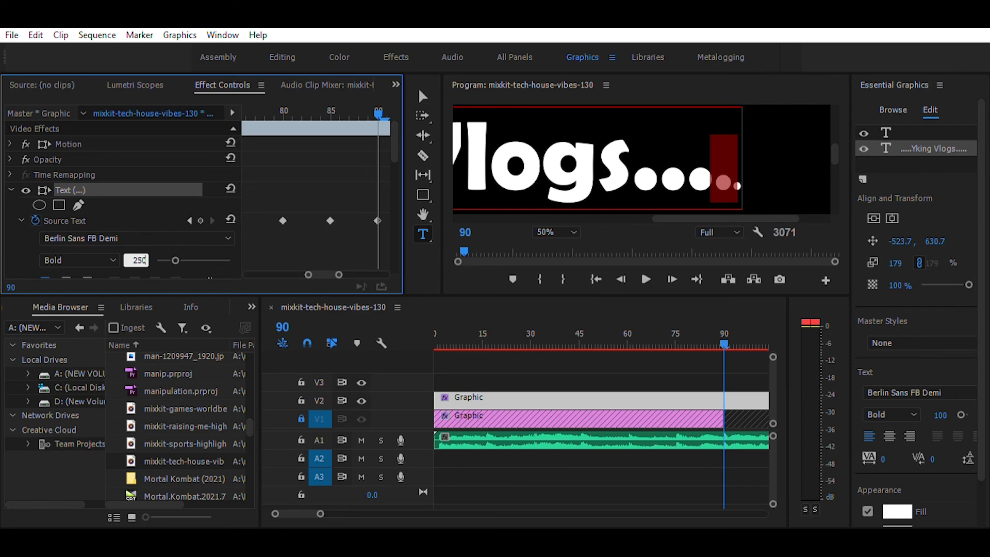
pyautogui.press('Return')
# Step: At frame 90, set the fifth trailing period's font size to 100
pyautogui.click(765, 186)
pyautogui.click(140, 260)
pyautogui.write('10')
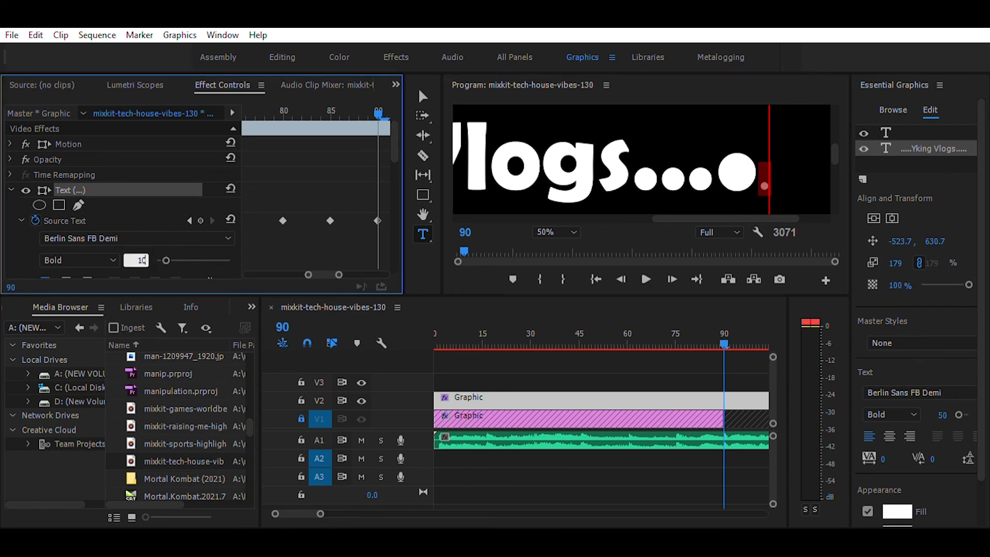
pyautogui.write('0')
pyautogui.press('Return')
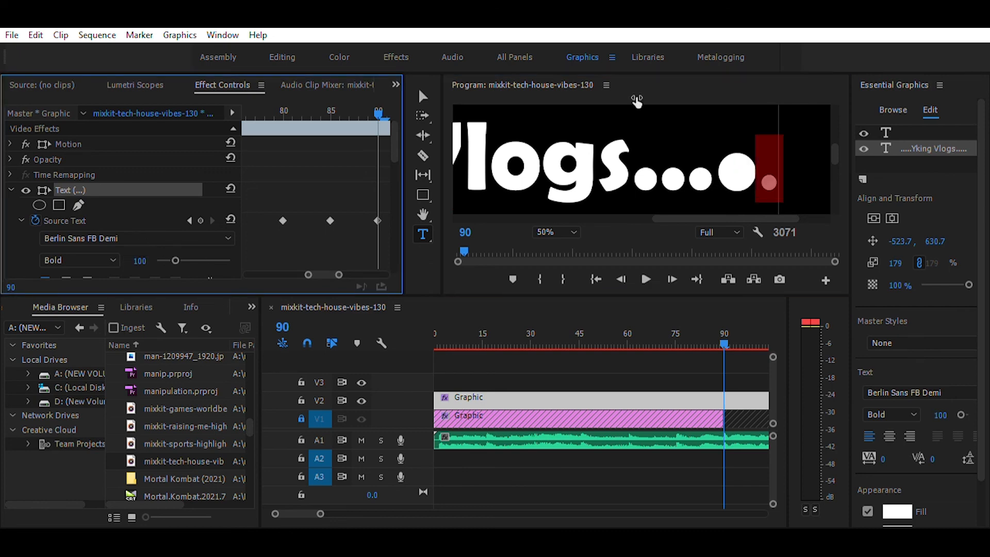
# Step: Move the playhead to frame 95 and set the fourth trailing period's font size to 150 and the fifth's to 250
pyautogui.click(780, 179)
pyautogui.moveTo(323, 266); pyautogui.dragTo(328, 266)
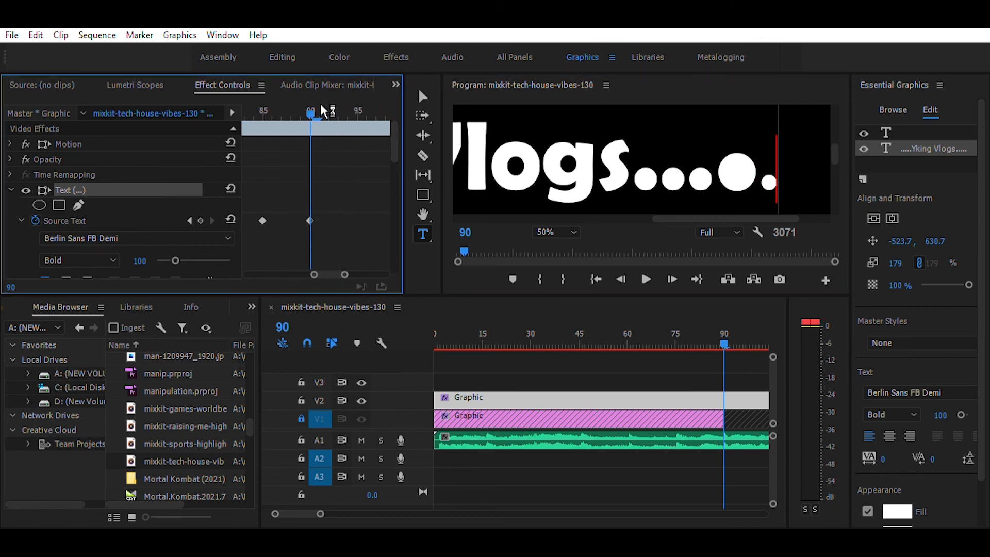
pyautogui.moveTo(319, 104); pyautogui.dragTo(358, 107)
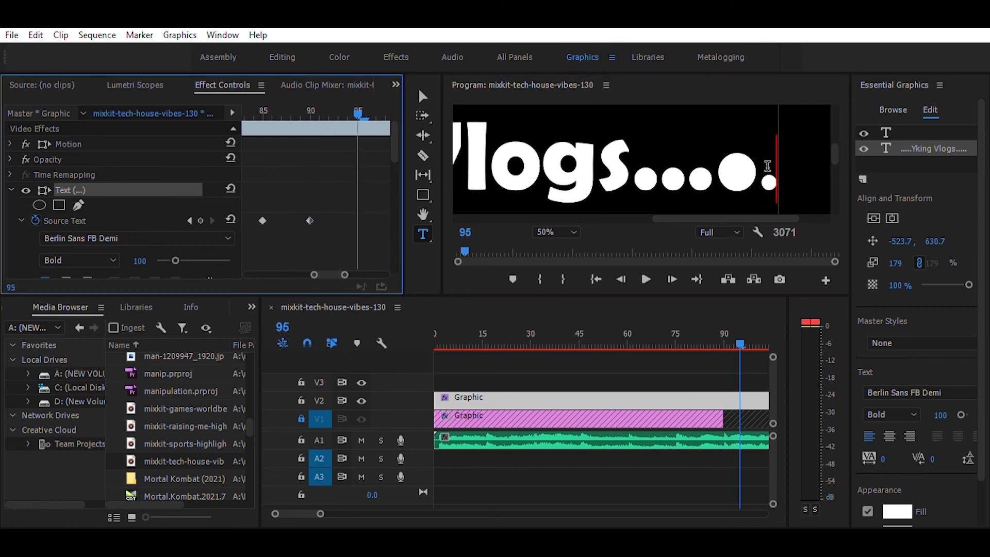
pyautogui.moveTo(772, 170); pyautogui.dragTo(703, 171)
pyautogui.click(140, 260)
pyautogui.write('1')
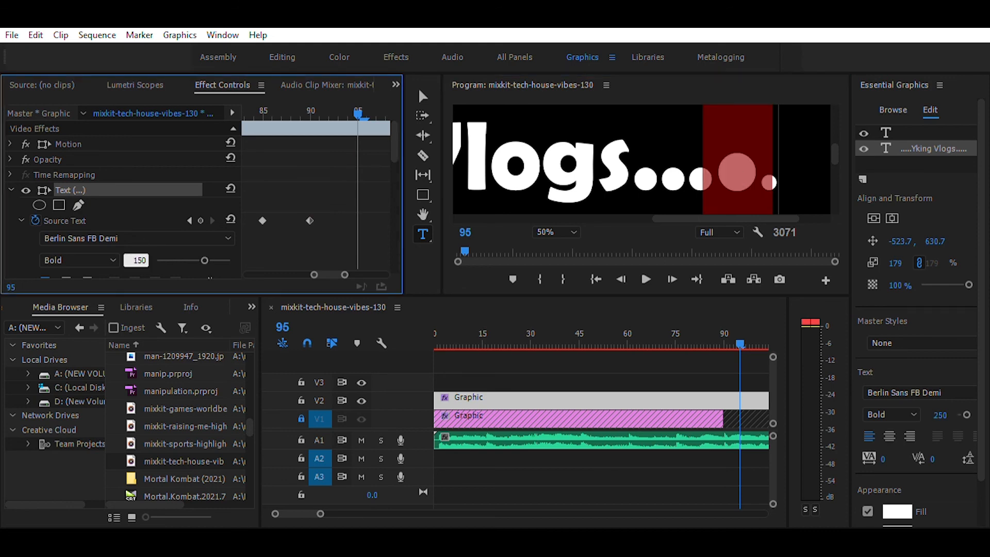
pyautogui.write('50')
pyautogui.press('Return')
pyautogui.moveTo(763, 171); pyautogui.dragTo(739, 172)
pyautogui.click(140, 261)
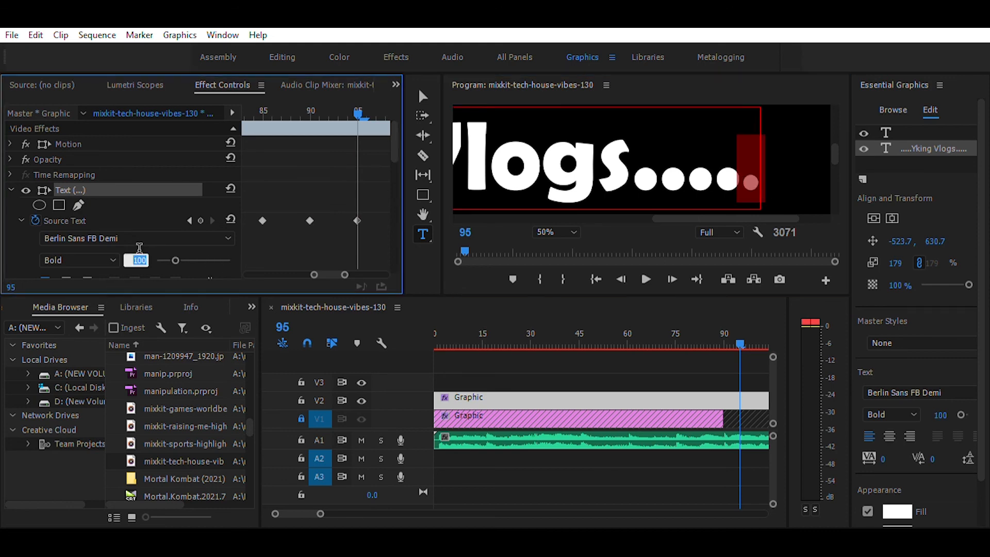
pyautogui.write('250')
pyautogui.press('Return')
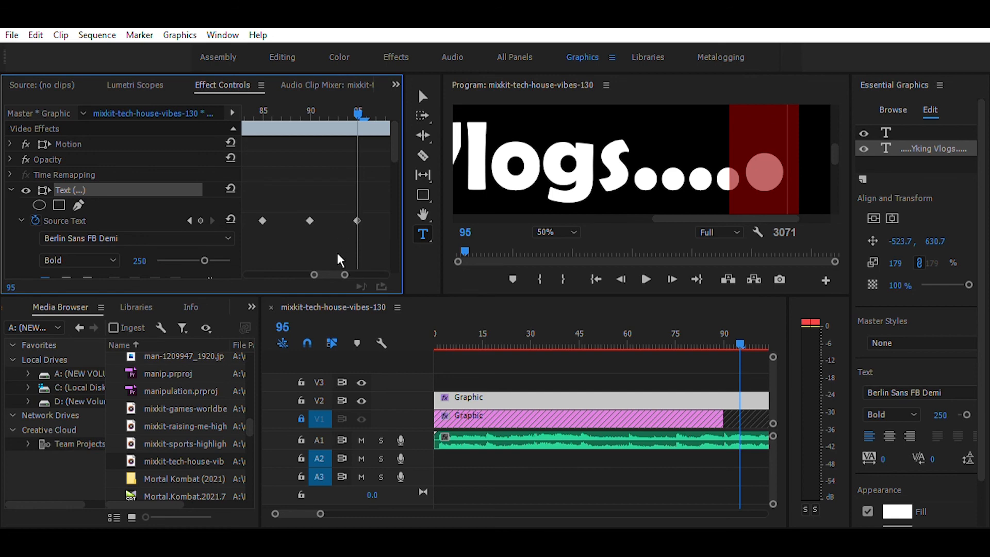
# Step: Move the playhead to frame 100 and set the fifth trailing period's font size to 150
pyautogui.scroll(-3, 336, 261)
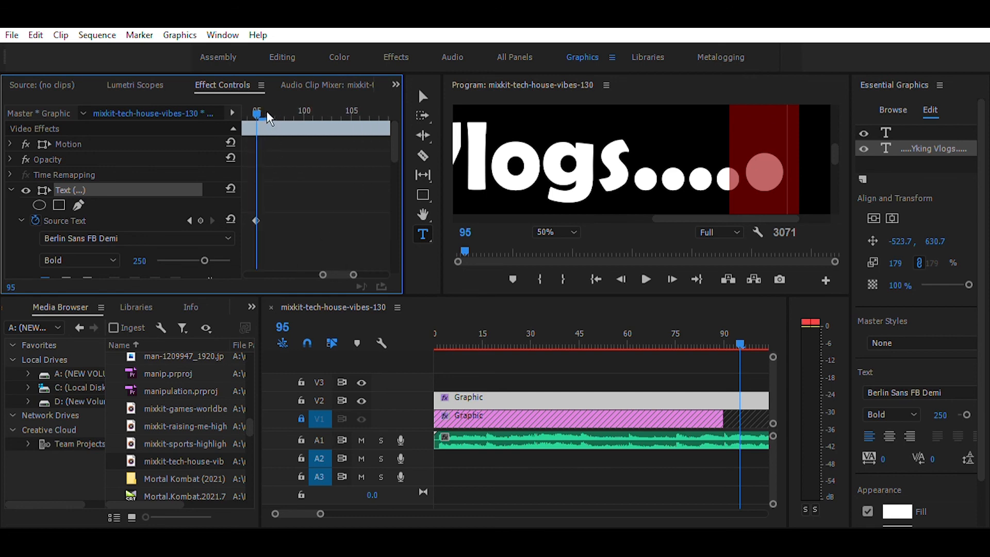
pyautogui.moveTo(267, 110); pyautogui.dragTo(304, 111)
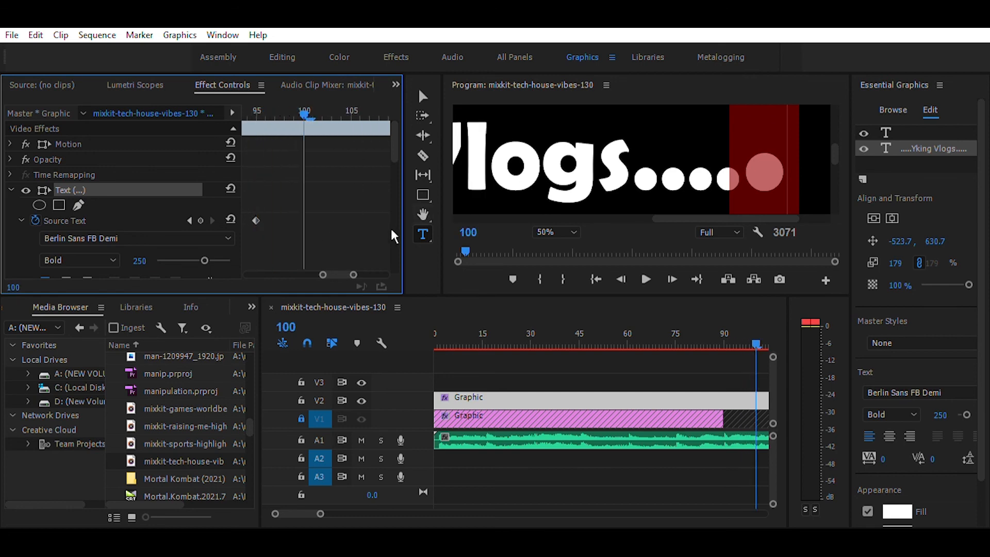
pyautogui.click(140, 261)
pyautogui.write('150')
pyautogui.press('Return')
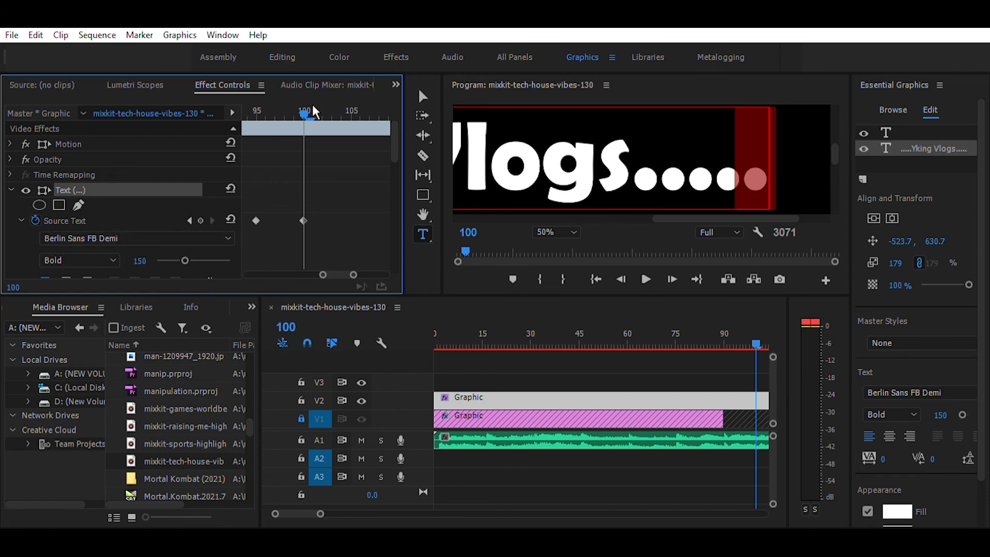
# Step: With the playhead at frame 105, select the V2 graphic and A1 audio clips together and start rendering the selection
pyautogui.moveTo(313, 110); pyautogui.dragTo(355, 109)
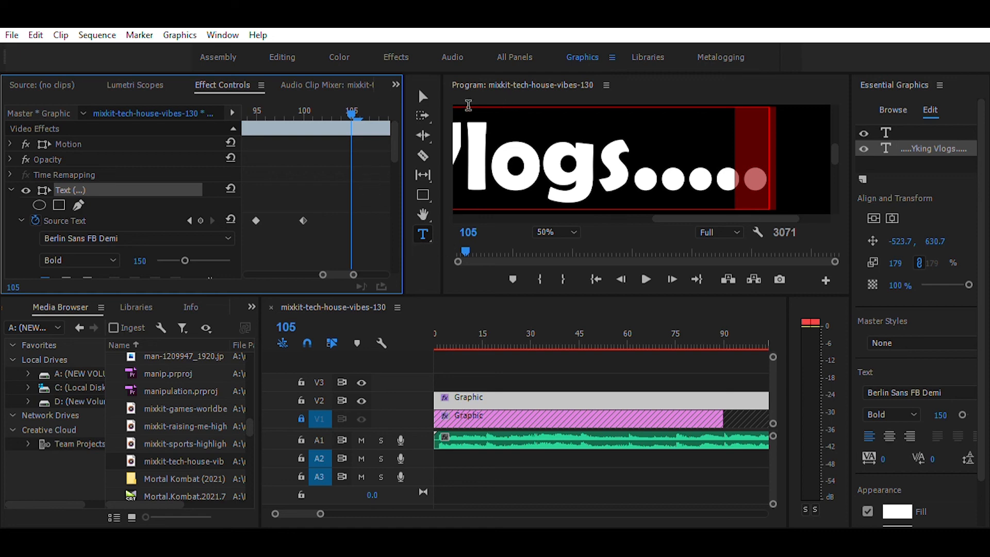
pyautogui.click(521, 467)
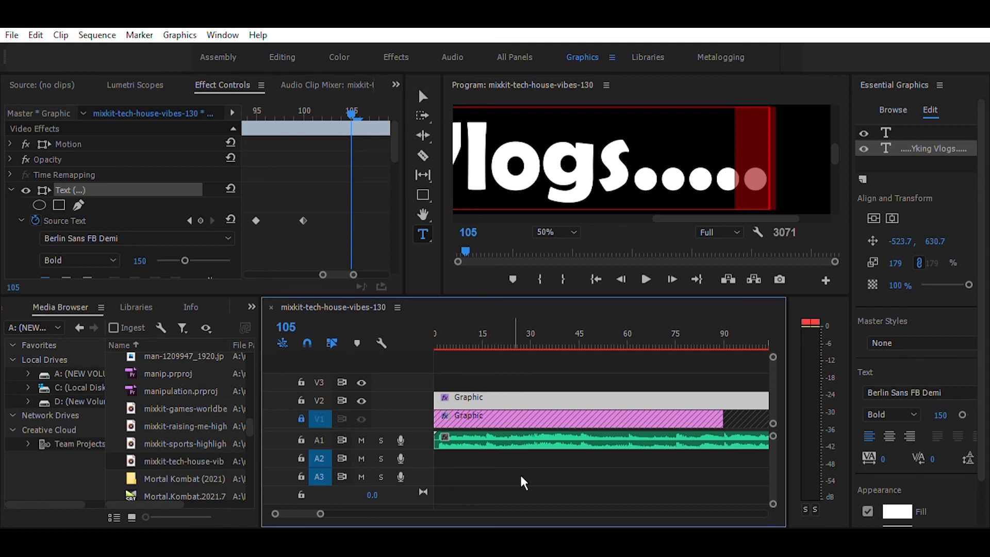
pyautogui.moveTo(533, 454); pyautogui.dragTo(534, 384)
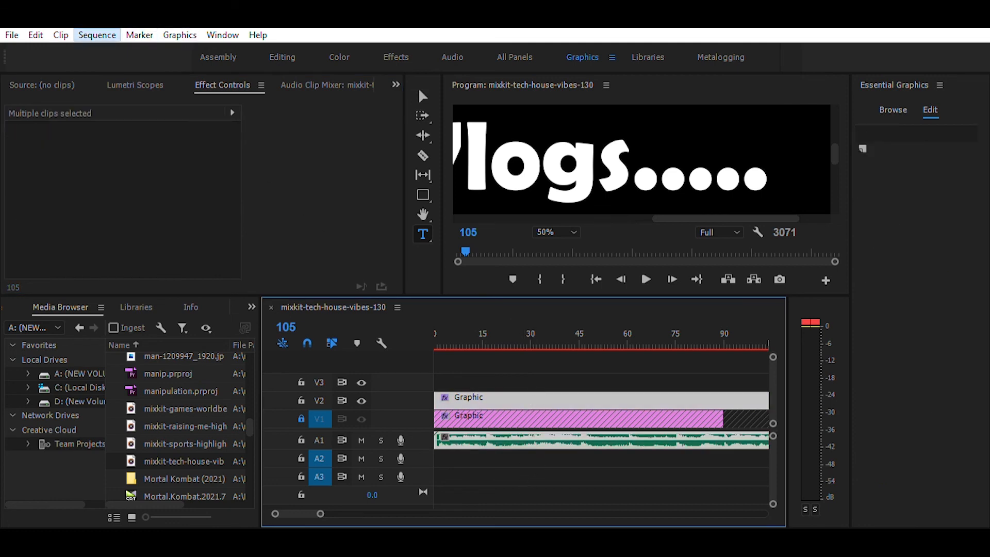
pyautogui.click(116, 96)
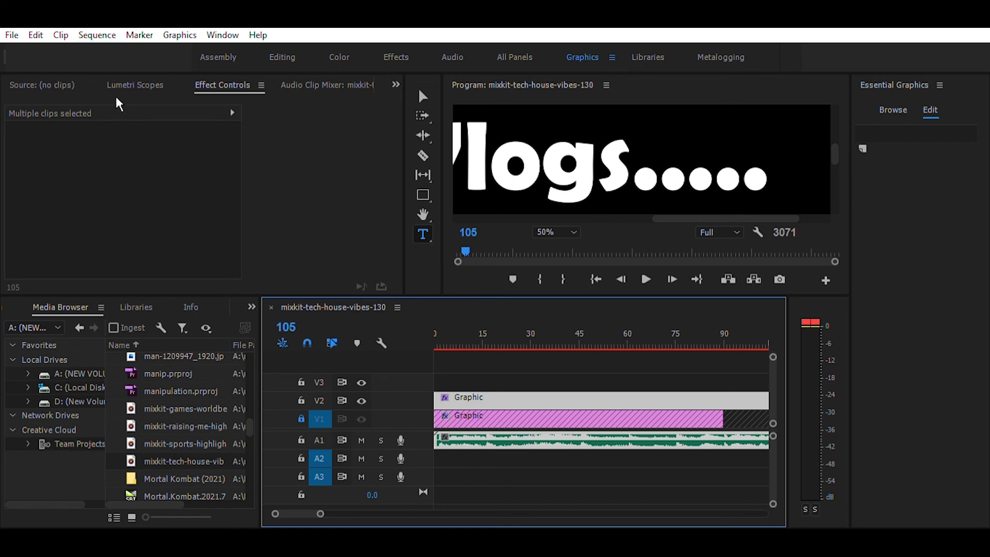